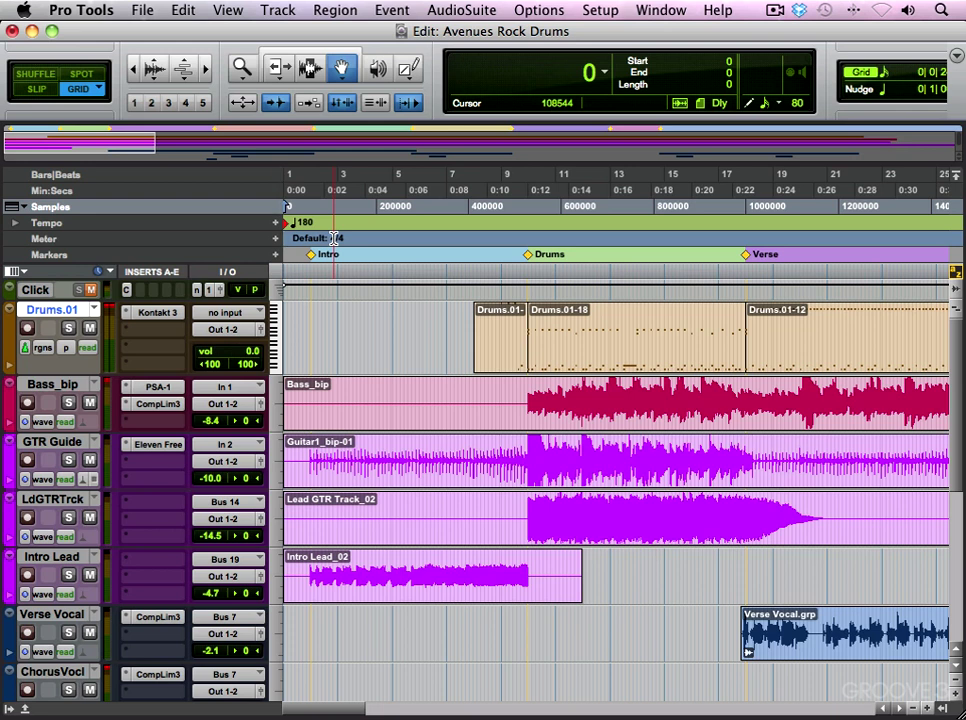
# - Solo Drums.01 and place the cursor near bar 7, ready to grab the short fill region
pyautogui.click(68, 329)
pyautogui.click(310, 68)
pyautogui.click(440, 316)
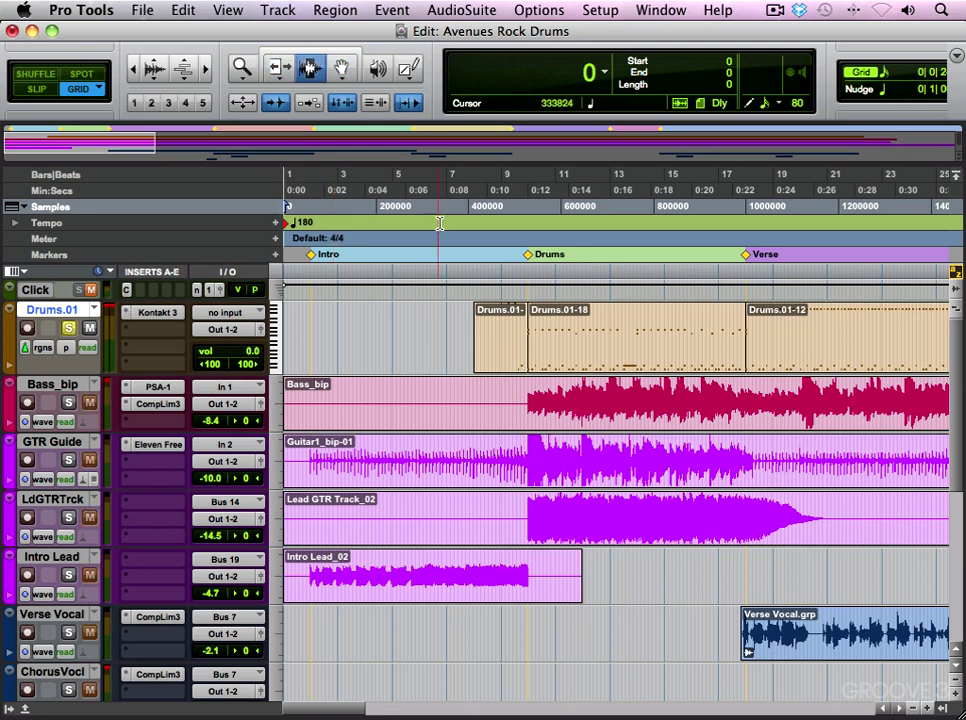
pyautogui.press('F8')
# - Open the fill region in the MIDI Editor, zoom into bars 8–10 and play it back
pyautogui.doubleClick(500, 354)
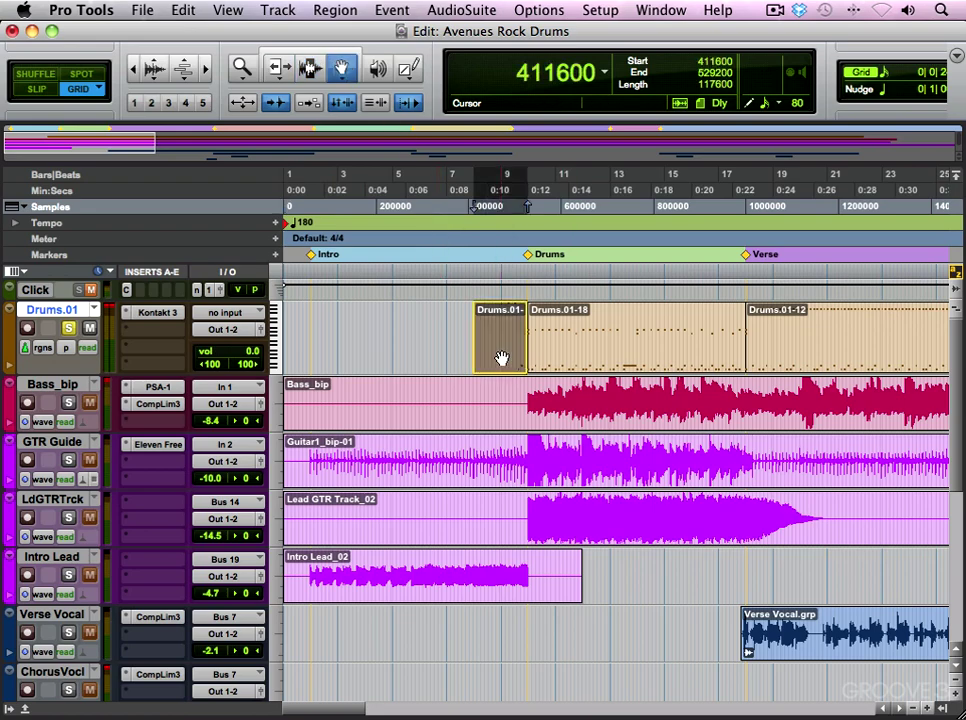
pyautogui.press('super+bracketright')
pyautogui.press('super+bracketright')
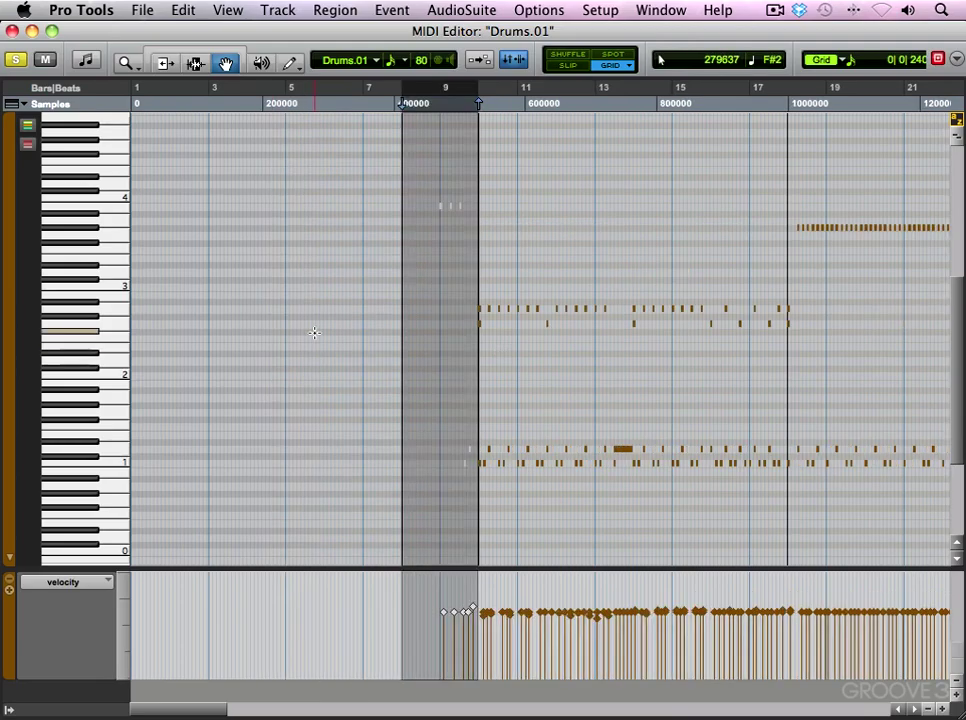
pyautogui.press('super+bracketright')
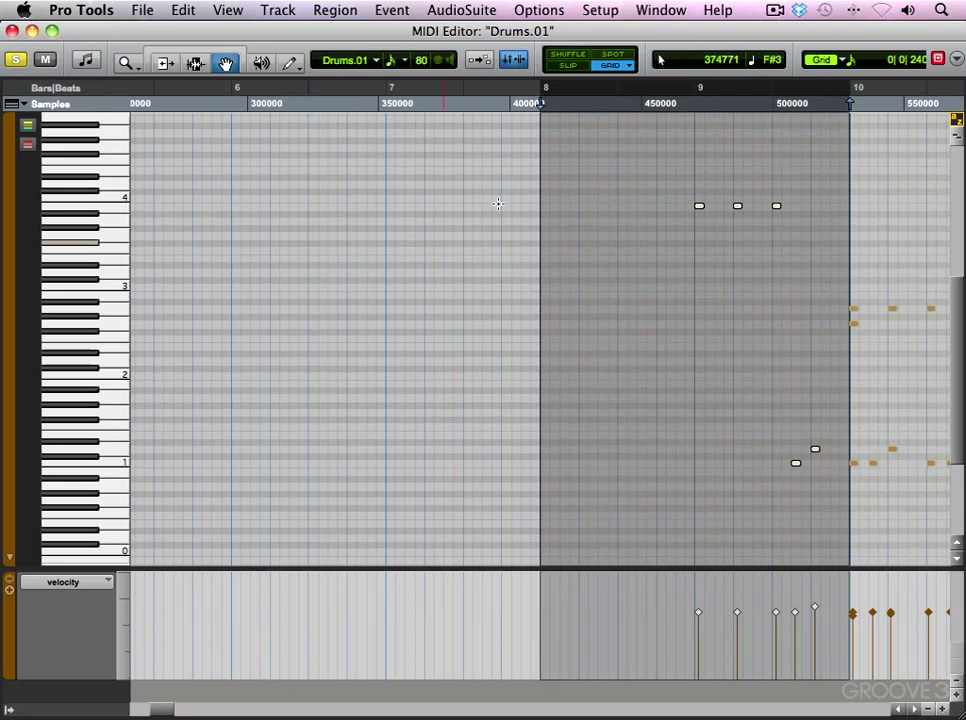
pyautogui.click(653, 279)
pyautogui.press('space')
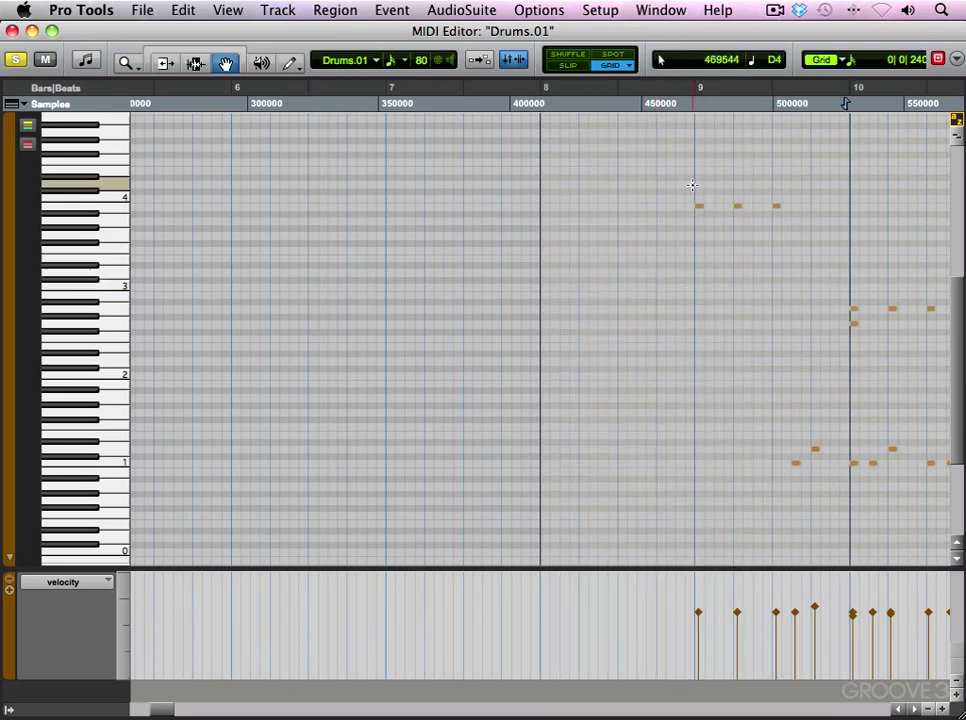
# - In Slip mode, nudge the three bar 9 fill notes slightly ahead of the beat and replay
pyautogui.click(567, 66)
pyautogui.moveTo(690, 192); pyautogui.dragTo(780, 213)
pyautogui.press('super+bracketright')
pyautogui.press('super+bracketright')
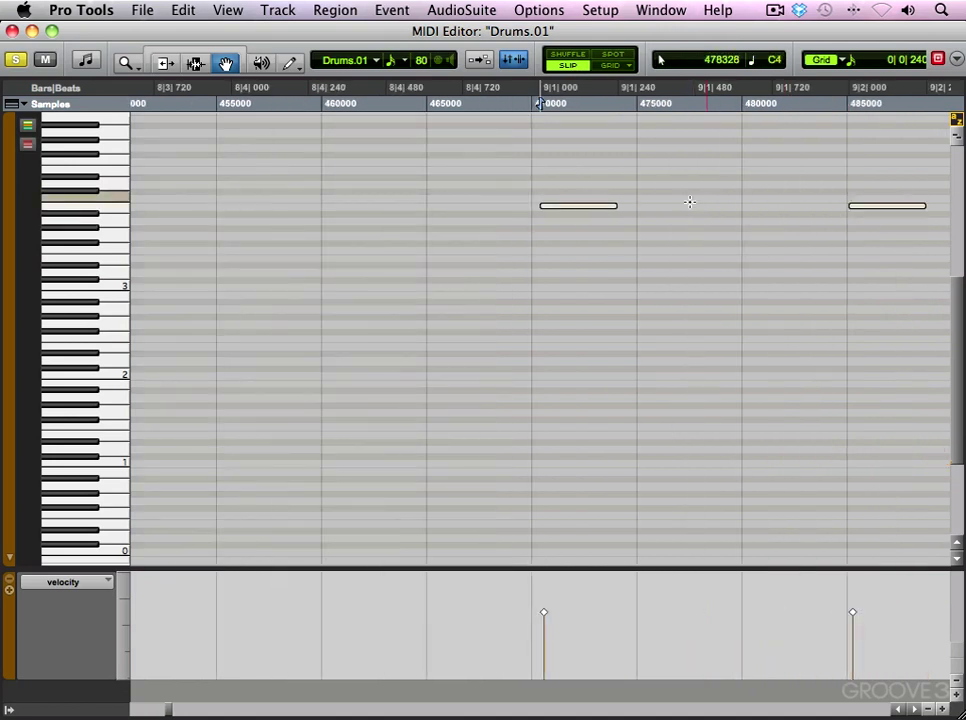
pyautogui.click(576, 200)
pyautogui.press('super+bracketleft')
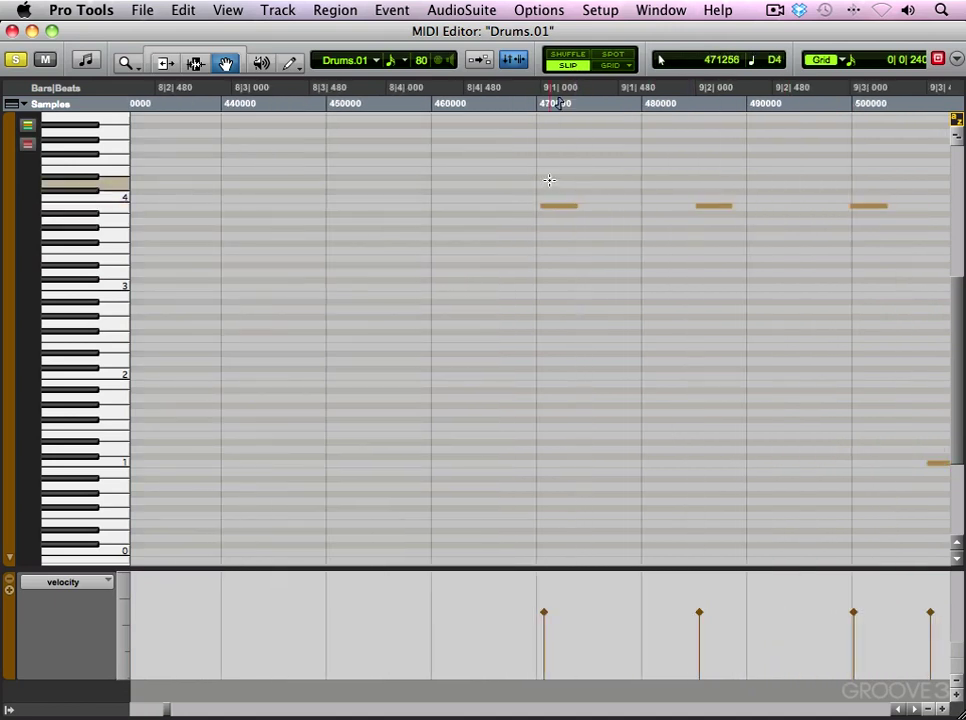
pyautogui.moveTo(549, 180); pyautogui.dragTo(940, 245)
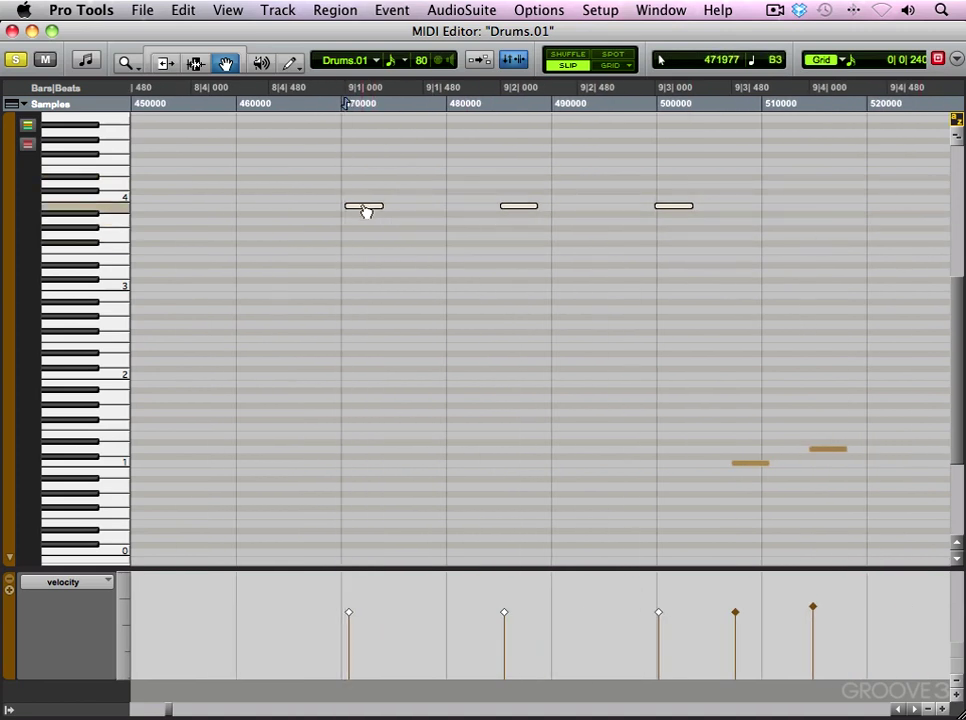
pyautogui.moveTo(366, 211); pyautogui.dragTo(361, 212)
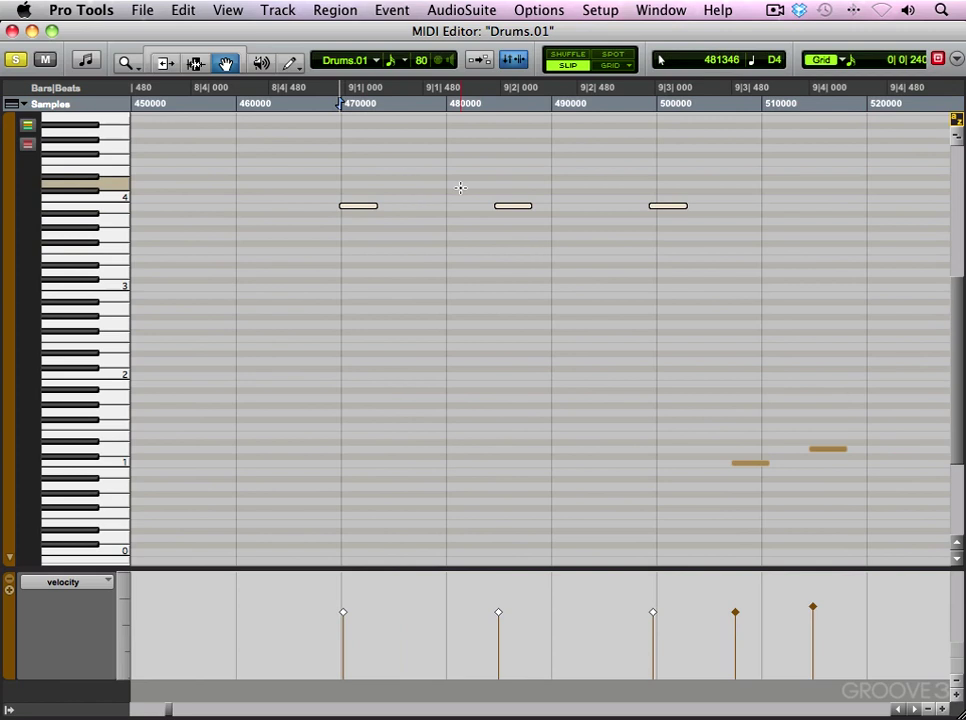
pyautogui.click(289, 210)
pyautogui.press('space')
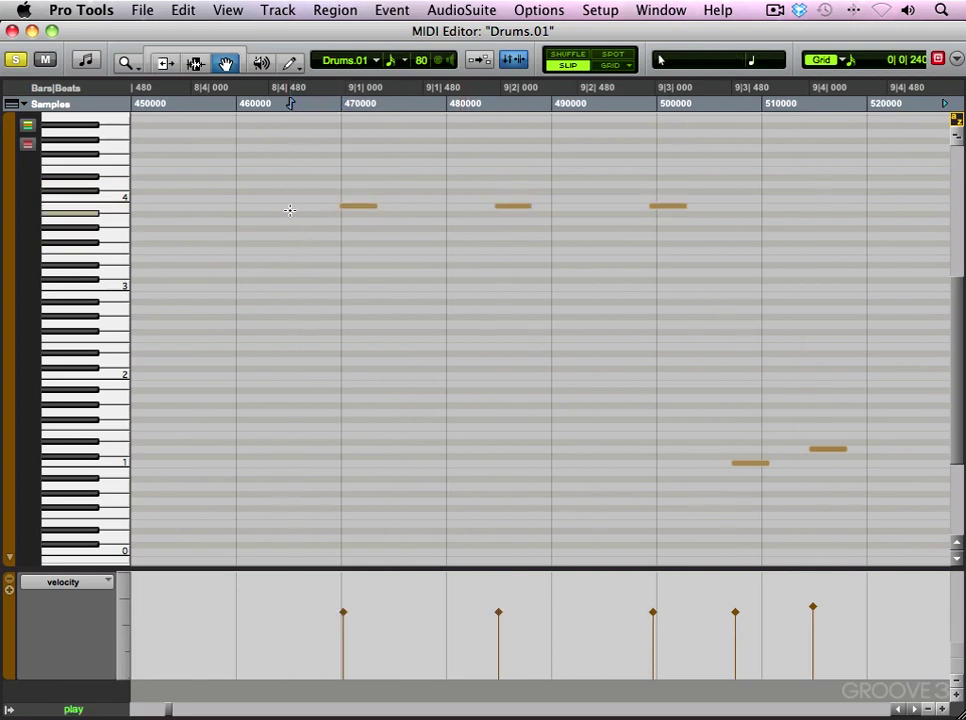
# - Nudge the two low notes near 9|3–9|4 slightly ahead, then restore absolute Grid mode
pyautogui.click(610, 66)
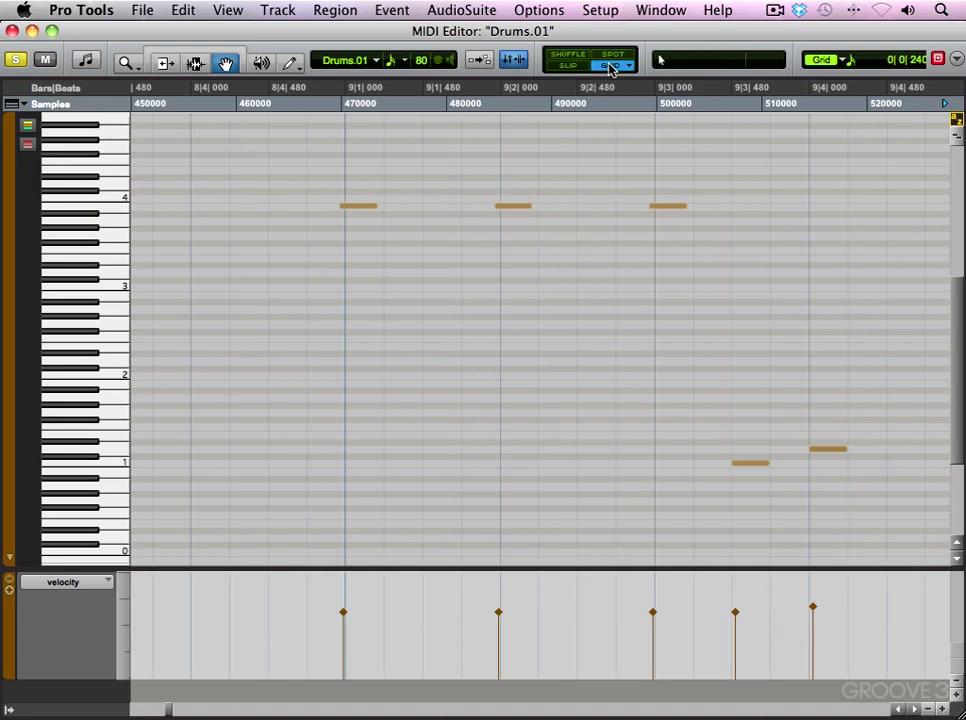
pyautogui.press('super+bracketleft')
pyautogui.click(568, 66)
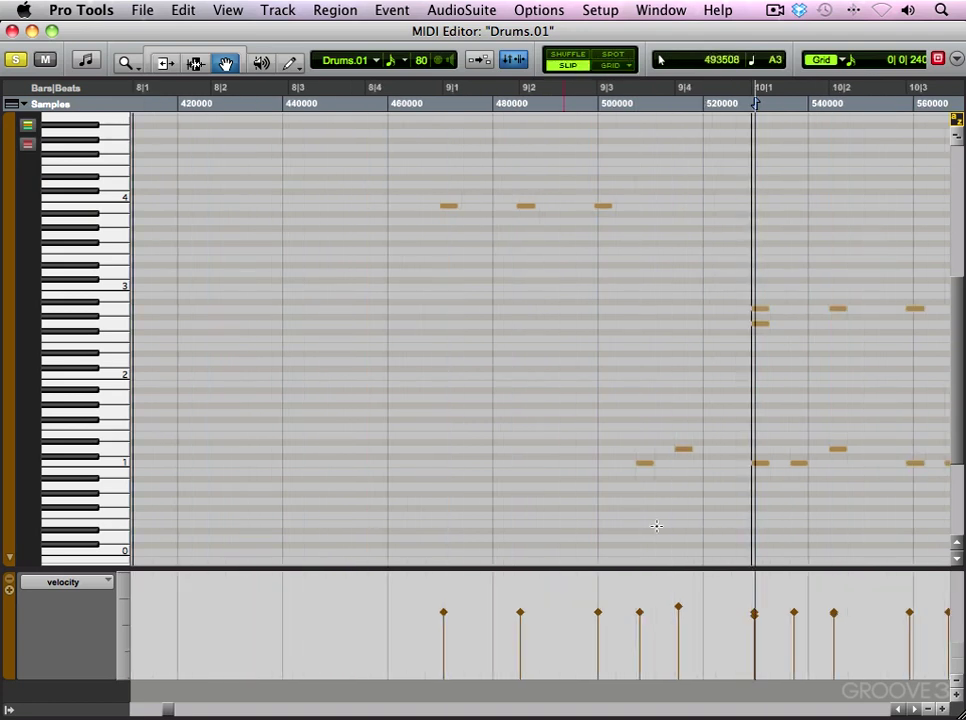
pyautogui.moveTo(631, 422); pyautogui.dragTo(697, 474)
pyautogui.press('super+bracketright')
pyautogui.press('super+bracketright')
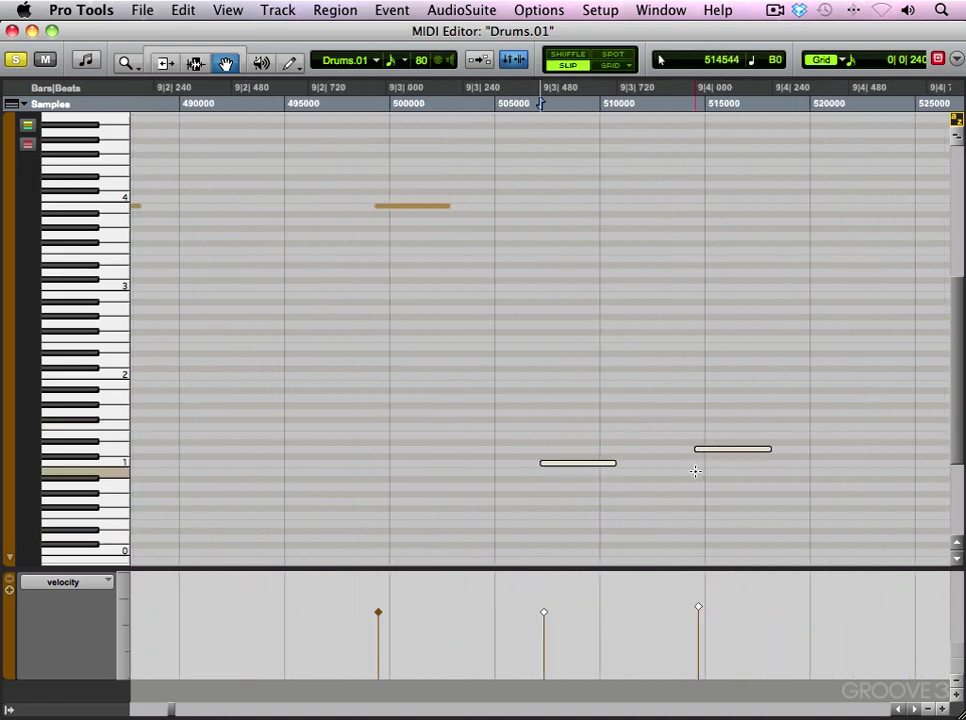
pyautogui.moveTo(716, 452); pyautogui.dragTo(711, 452)
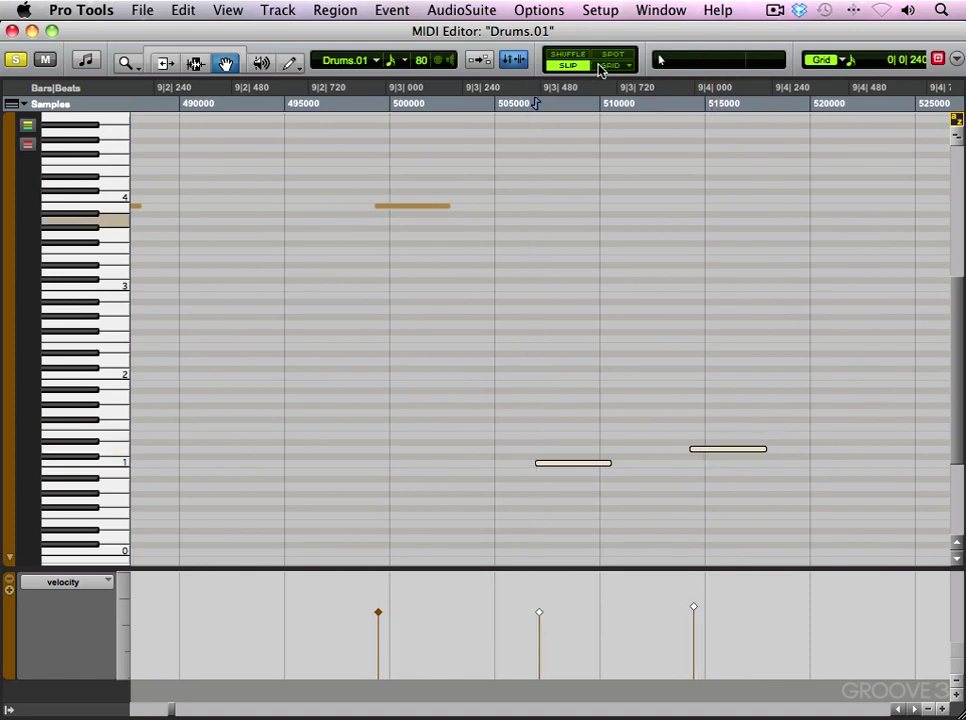
pyautogui.click(600, 69)
pyautogui.click(652, 69)
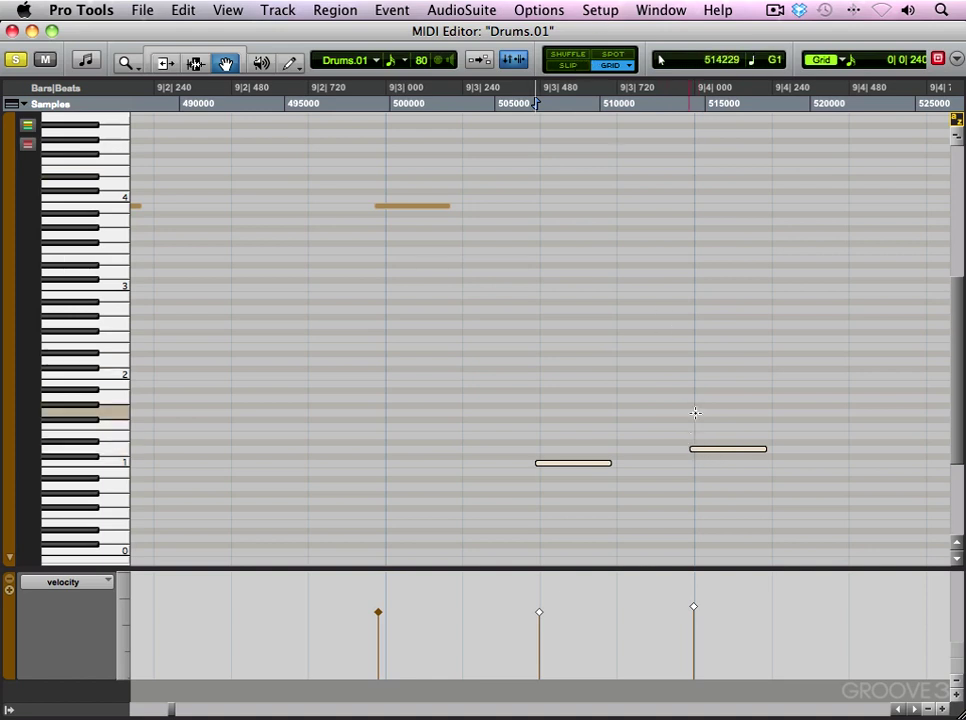
pyautogui.press('super+bracketleft')
pyautogui.press('super+bracketleft')
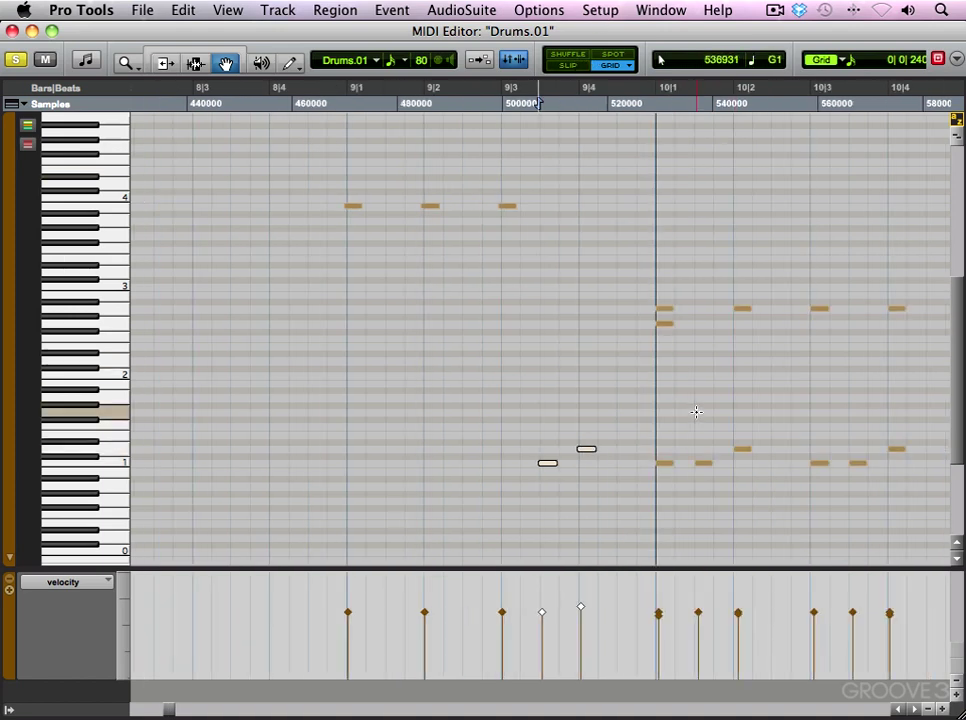
# - Play back the edited fill from just before bar 9 and zoom to bars 9–13
pyautogui.click(352, 319)
pyautogui.click(332, 319)
pyautogui.press('space')
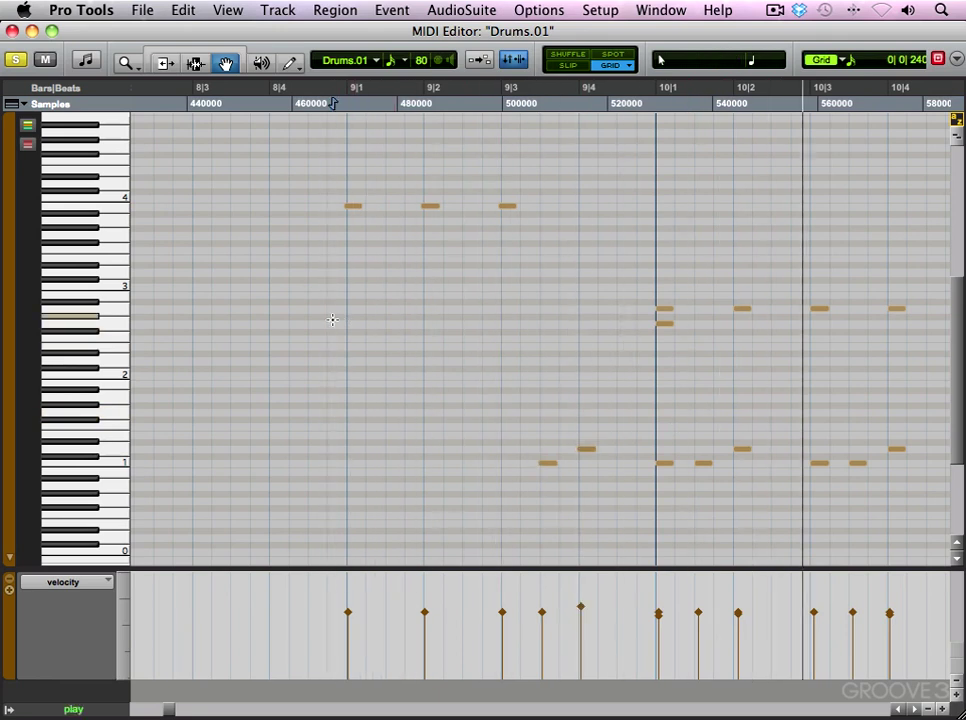
pyautogui.press('super+bracketleft')
pyautogui.press('super+bracketleft')
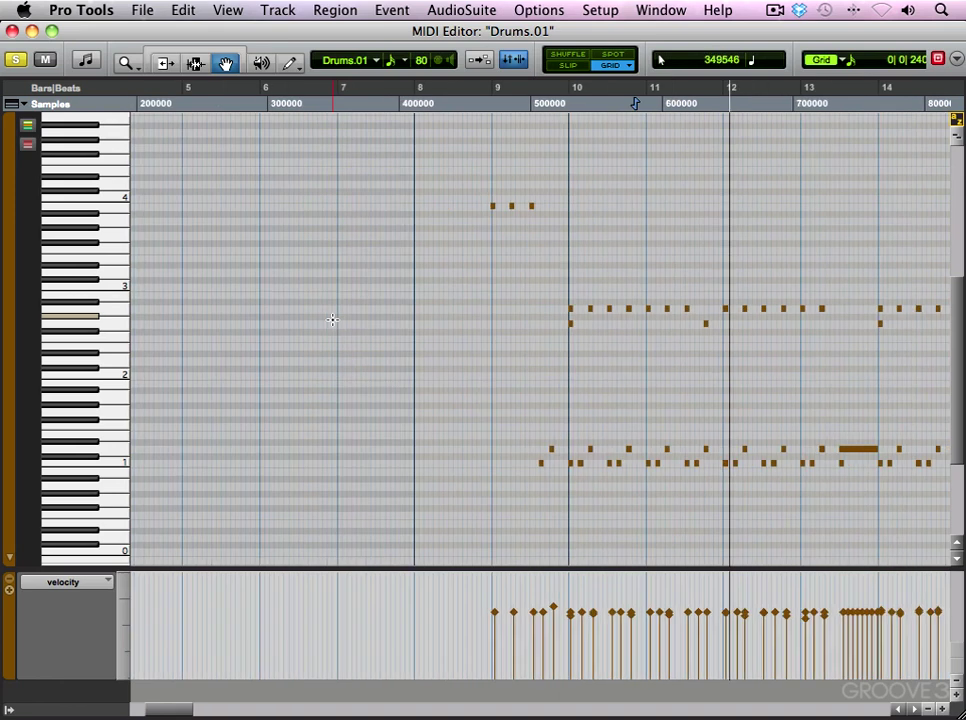
pyautogui.press('super+bracketleft')
pyautogui.press('super+bracketright')
pyautogui.press('super+bracketright')
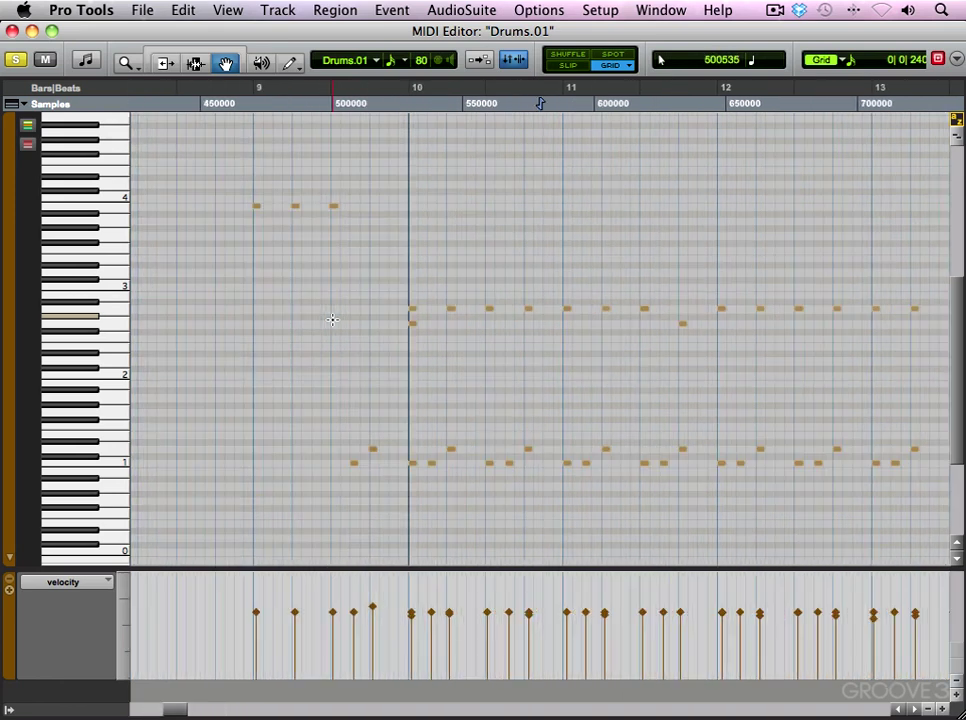
pyautogui.press('super+bracketleft')
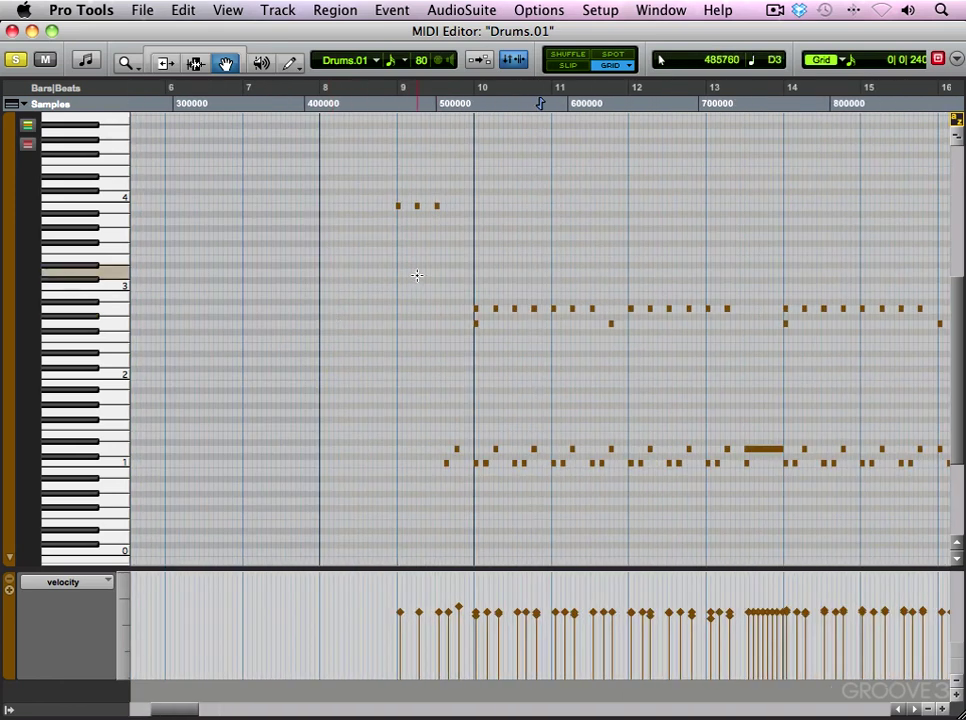
pyautogui.press('super+bracketright')
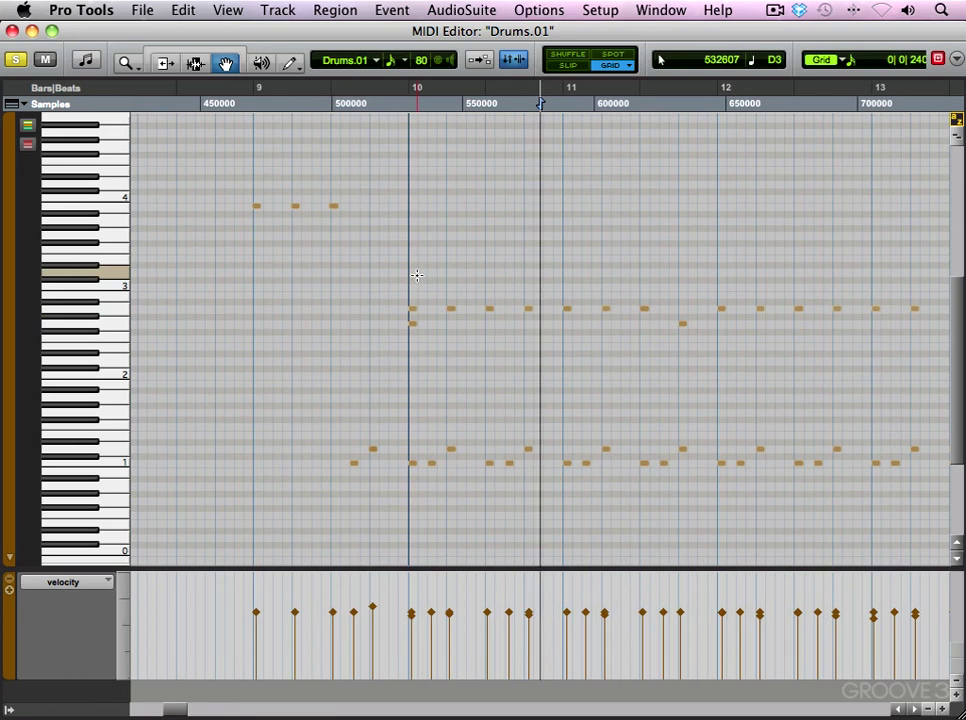
# - Select every A2 note using its piano key and check the selection across the whole track
pyautogui.click(84, 324)
pyautogui.click(102, 310)
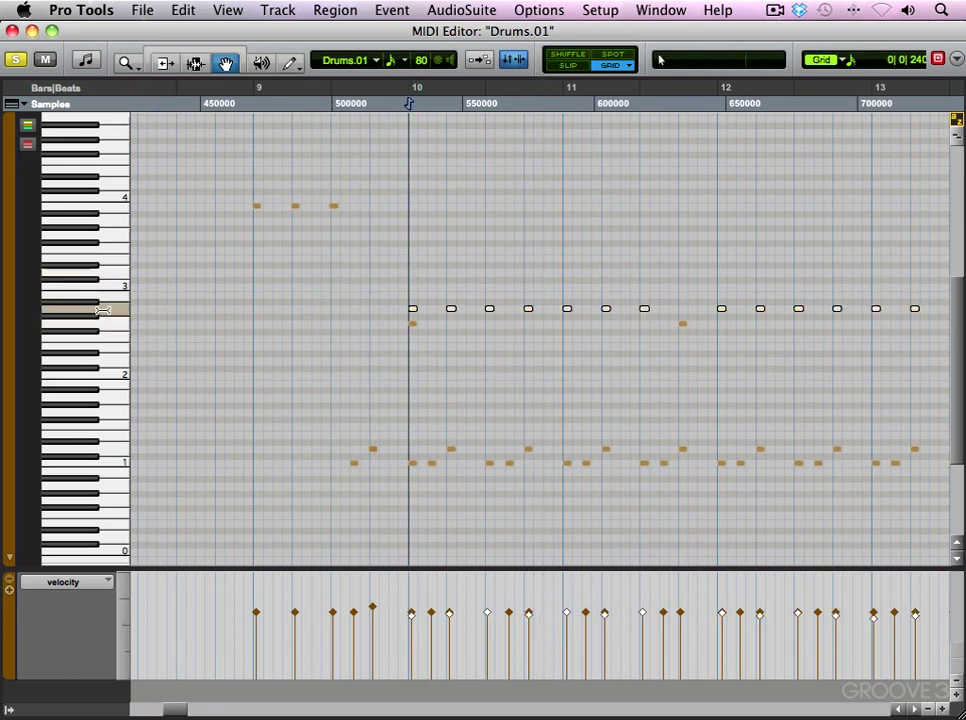
pyautogui.press('super+bracketright')
pyautogui.press('super+bracketright')
pyautogui.press('super+bracketleft')
pyautogui.press('super+bracketleft')
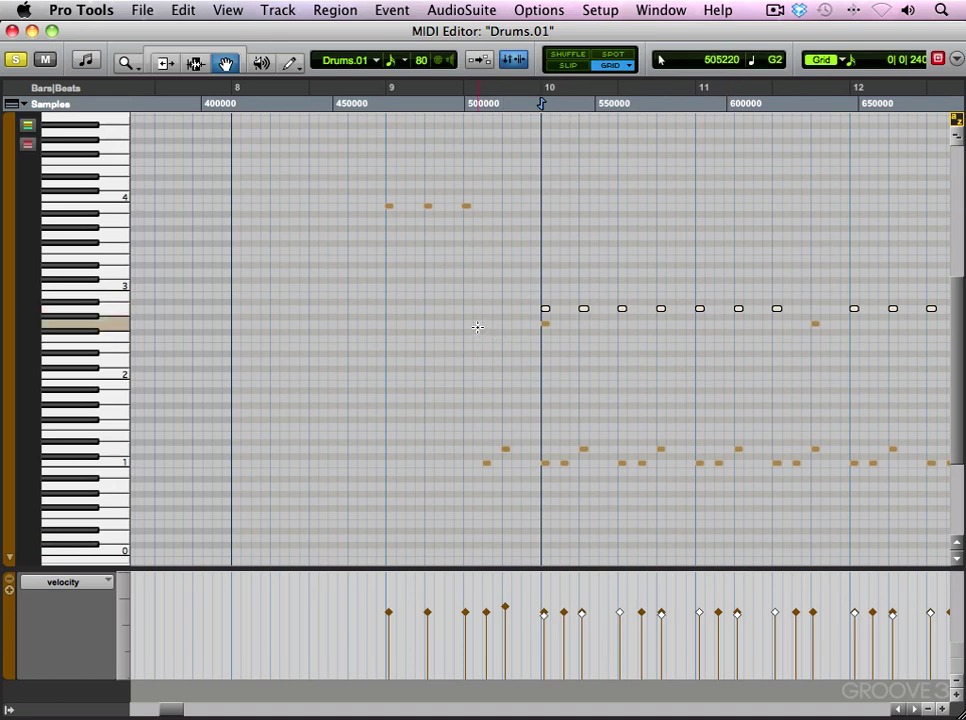
pyautogui.press('super+bracketleft')
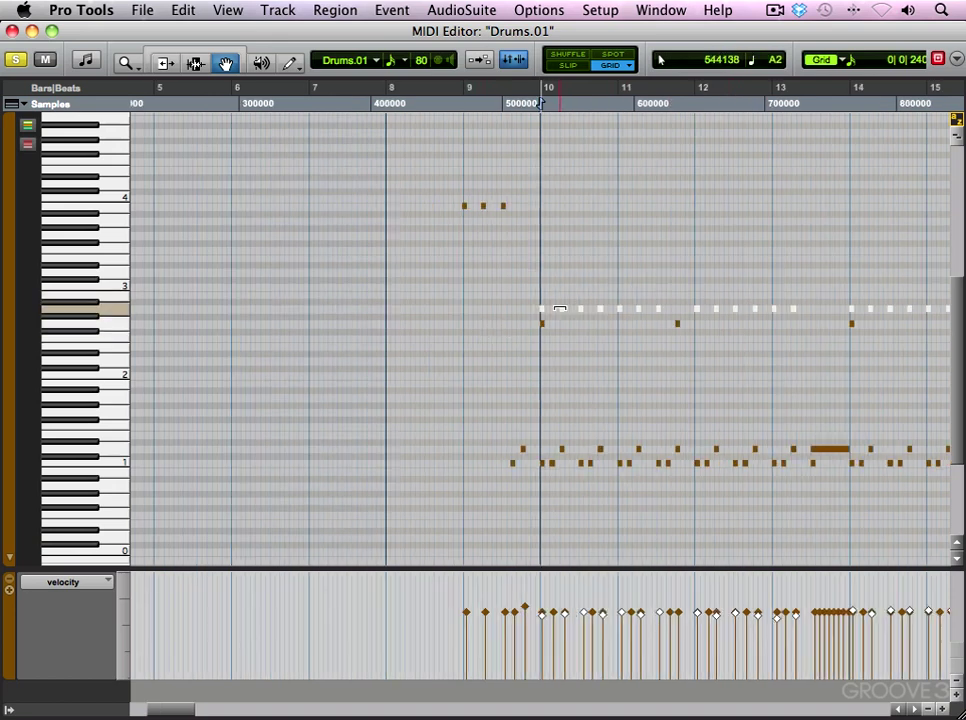
pyautogui.press('super+bracketright')
pyautogui.press('super+bracketright')
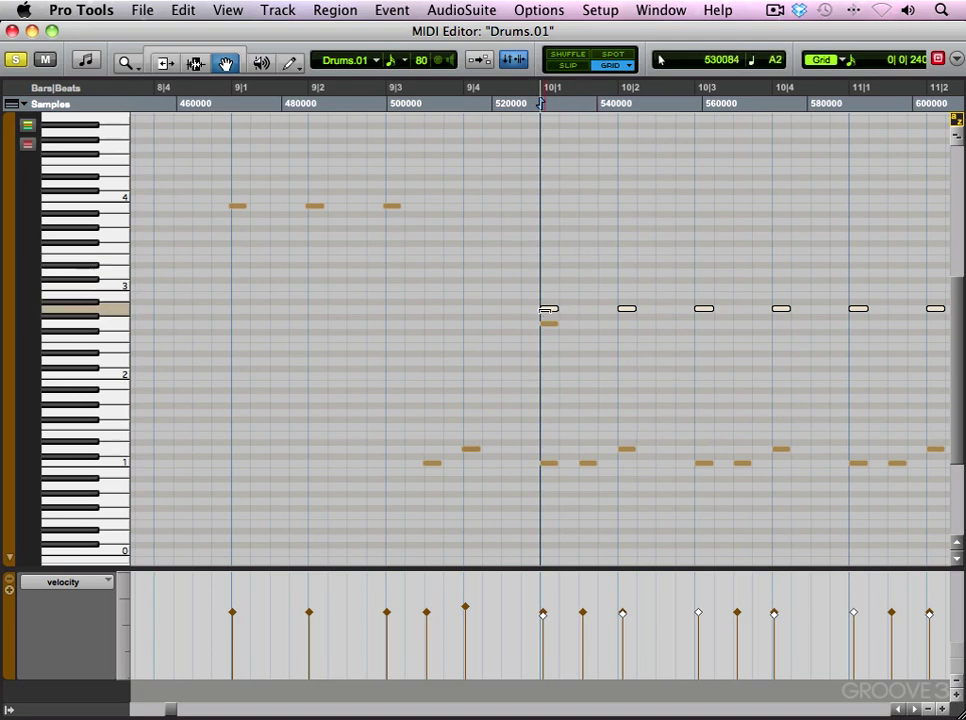
pyautogui.hotkey('ctrl', '[')
pyautogui.hotkey('ctrl', '[')
pyautogui.hotkey('ctrl', '[')
pyautogui.hotkey('ctrl', '[')
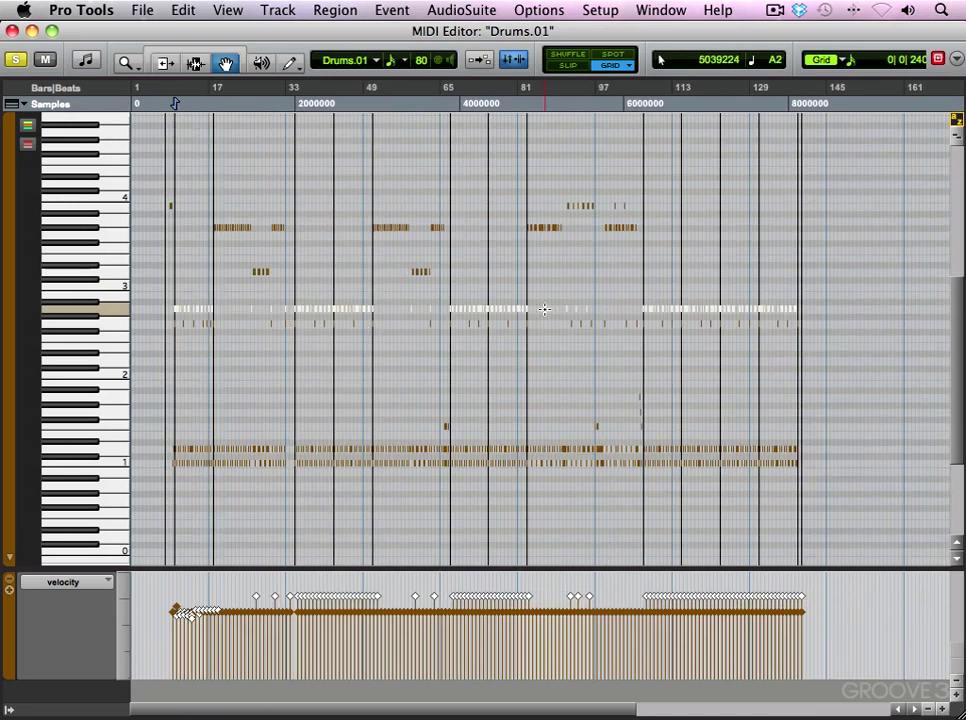
pyautogui.hotkey('ctrl', ']')
pyautogui.hotkey('ctrl', ']')
pyautogui.hotkey('ctrl', ']')
pyautogui.hotkey('ctrl', ']')
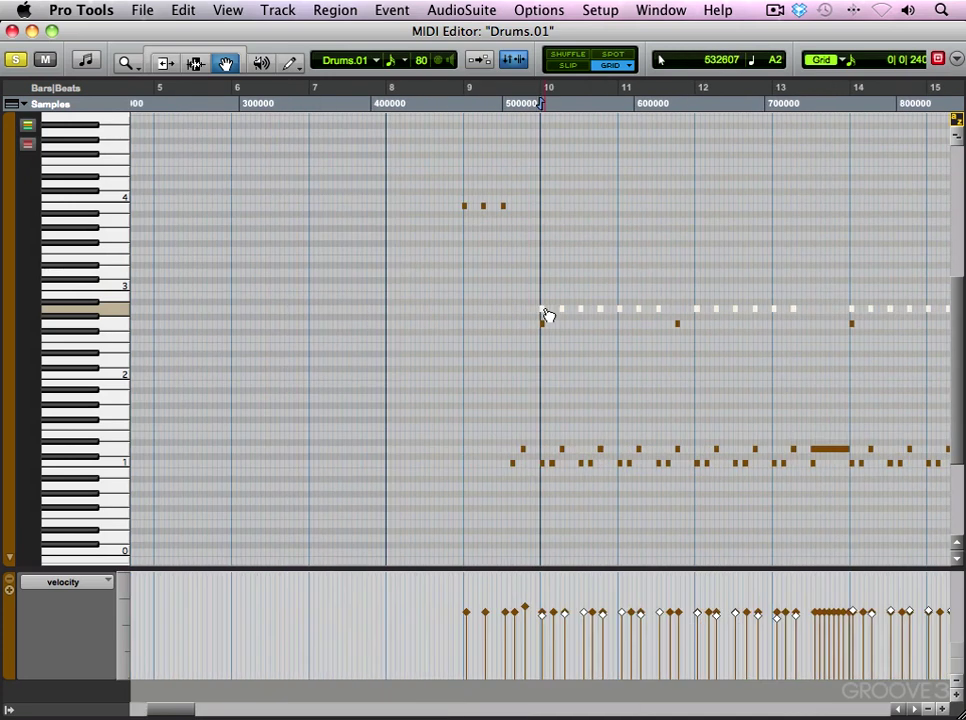
pyautogui.rightClick(547, 315)
# - Open Event Operations Quantize for the selected hi-hats and move the window aside
pyautogui.moveTo(634, 523)
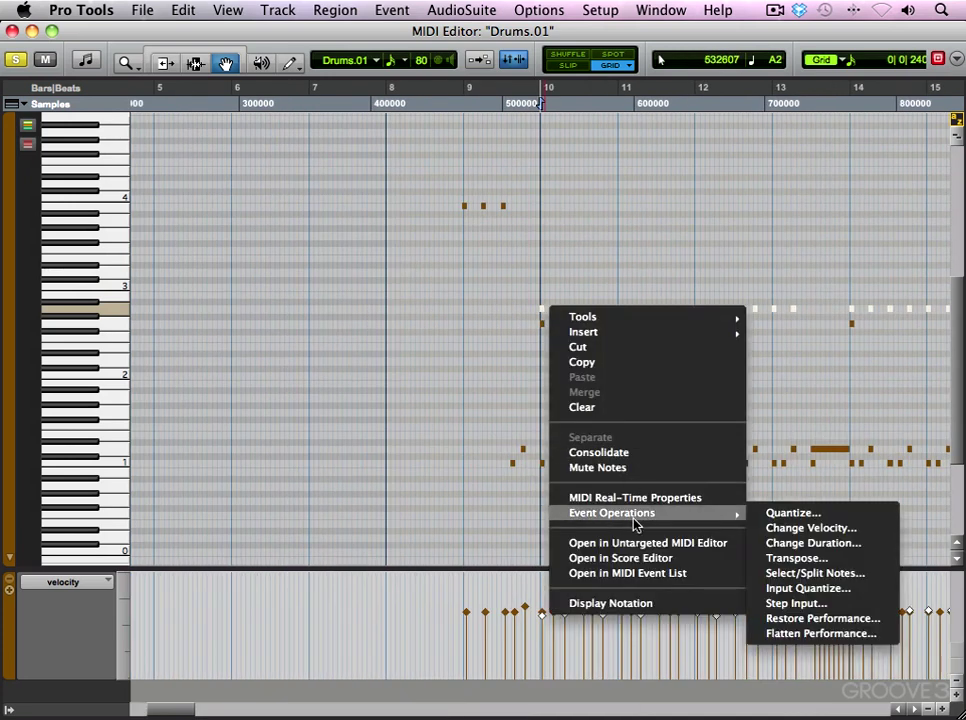
pyautogui.click(814, 514)
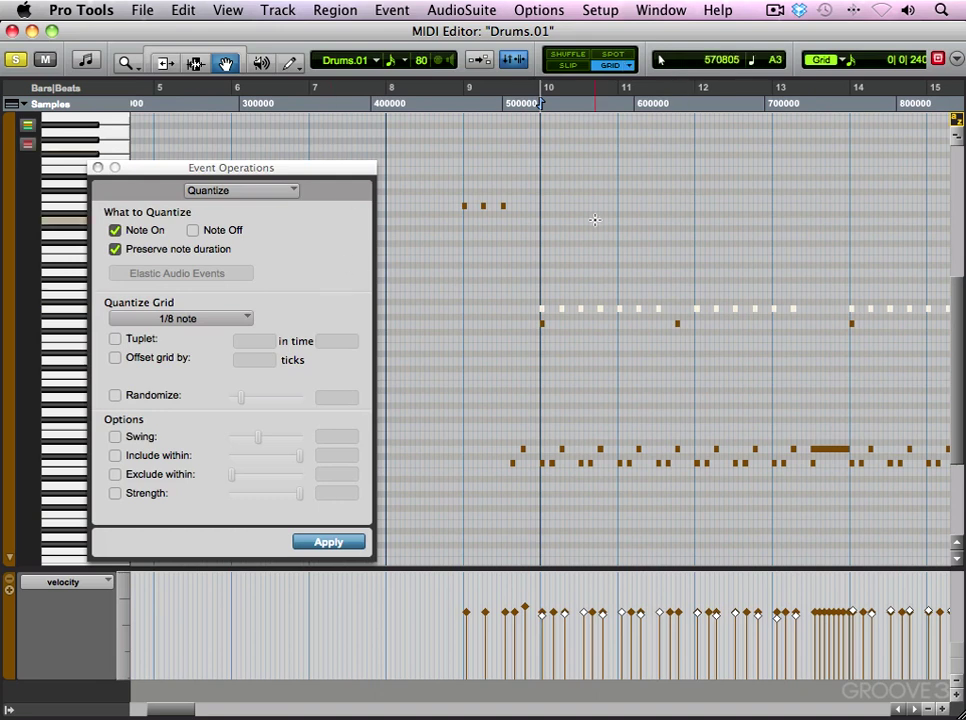
pyautogui.press('super+bracketright')
pyautogui.press('super+bracketright')
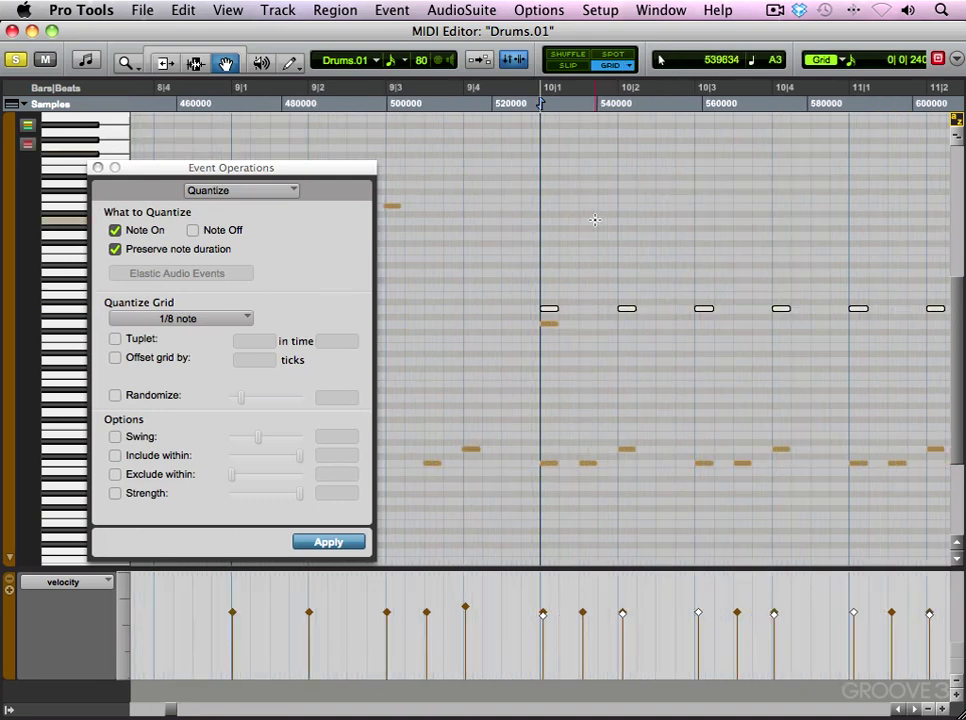
pyautogui.moveTo(278, 170); pyautogui.dragTo(388, 135)
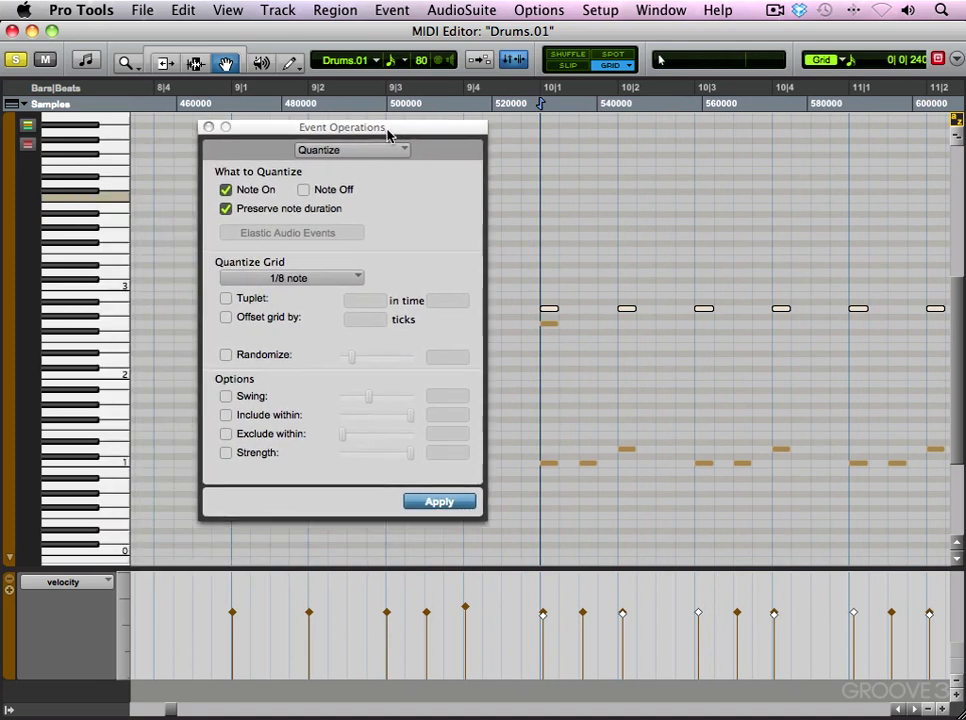
# - Enable Randomize at 11% and apply the 1/8-note quantize to the A2 hi-hats
pyautogui.click(255, 357)
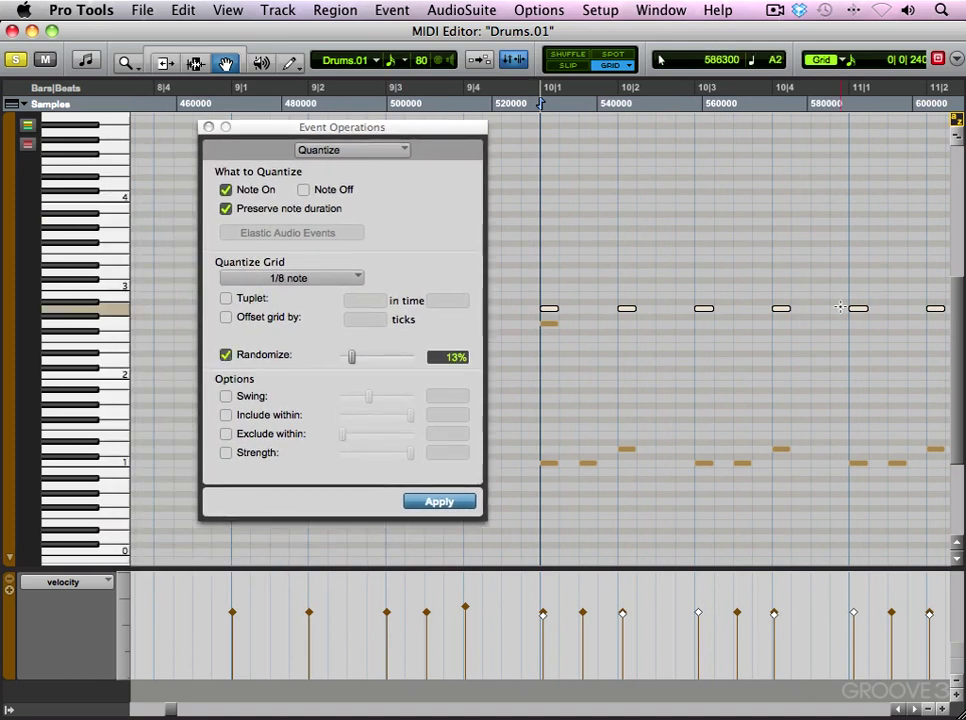
pyautogui.moveTo(351, 358); pyautogui.dragTo(394, 362)
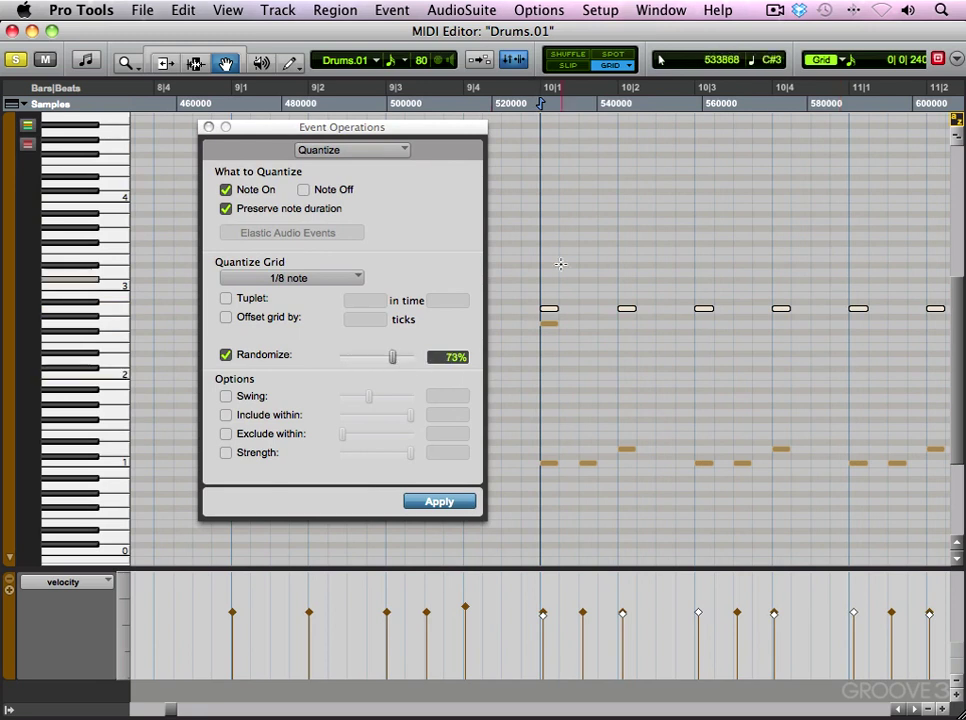
pyautogui.moveTo(392, 360); pyautogui.dragTo(345, 367)
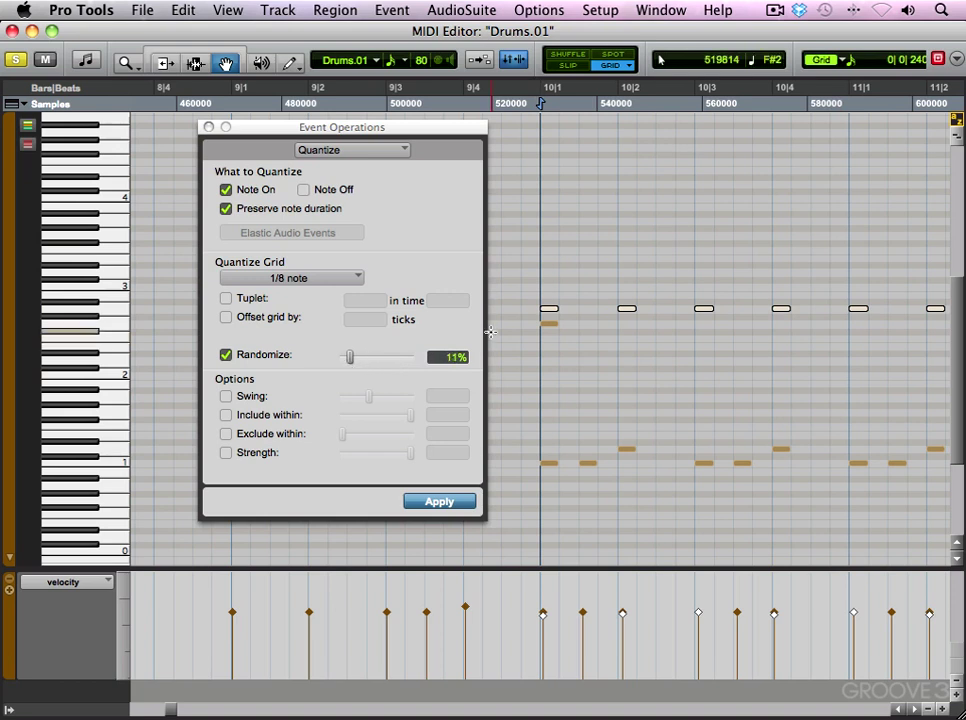
pyautogui.press('super+bracketright')
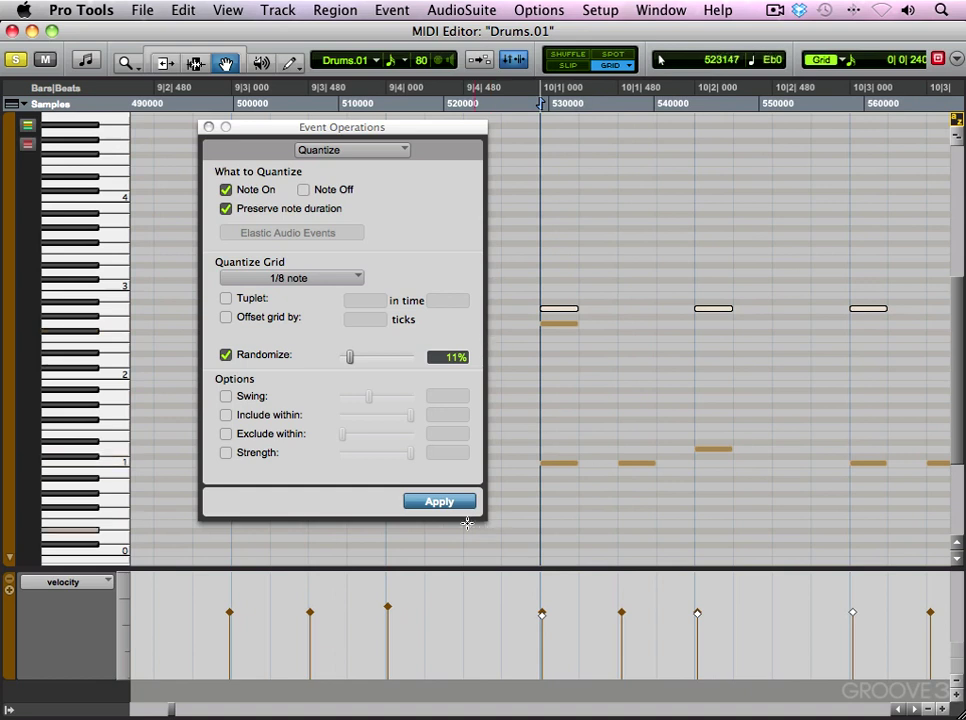
pyautogui.click(440, 502)
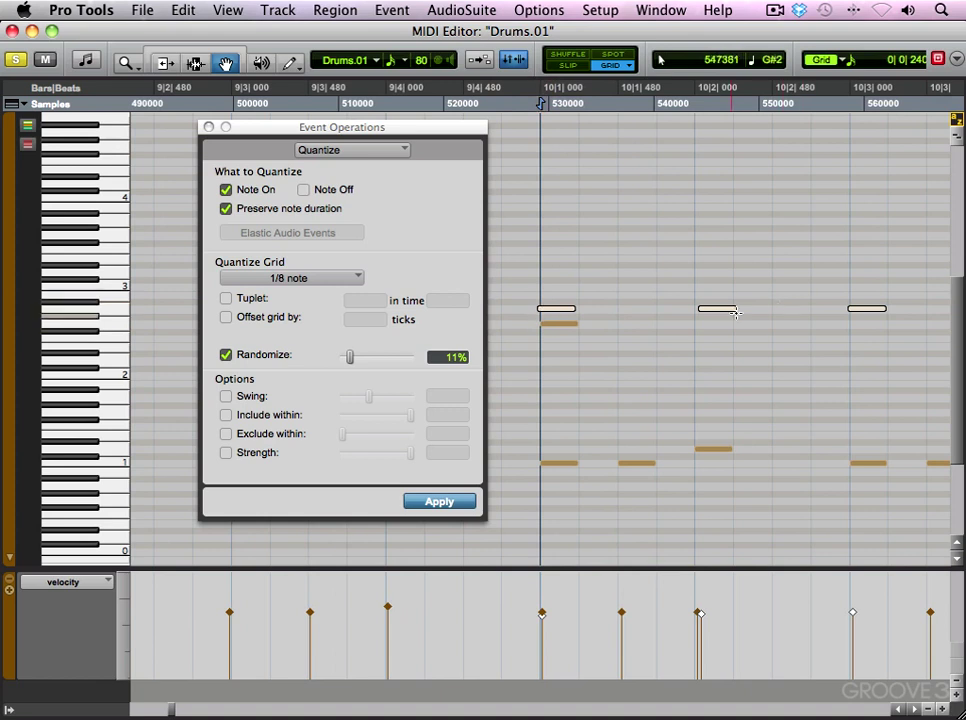
pyautogui.press('super+bracketleft')
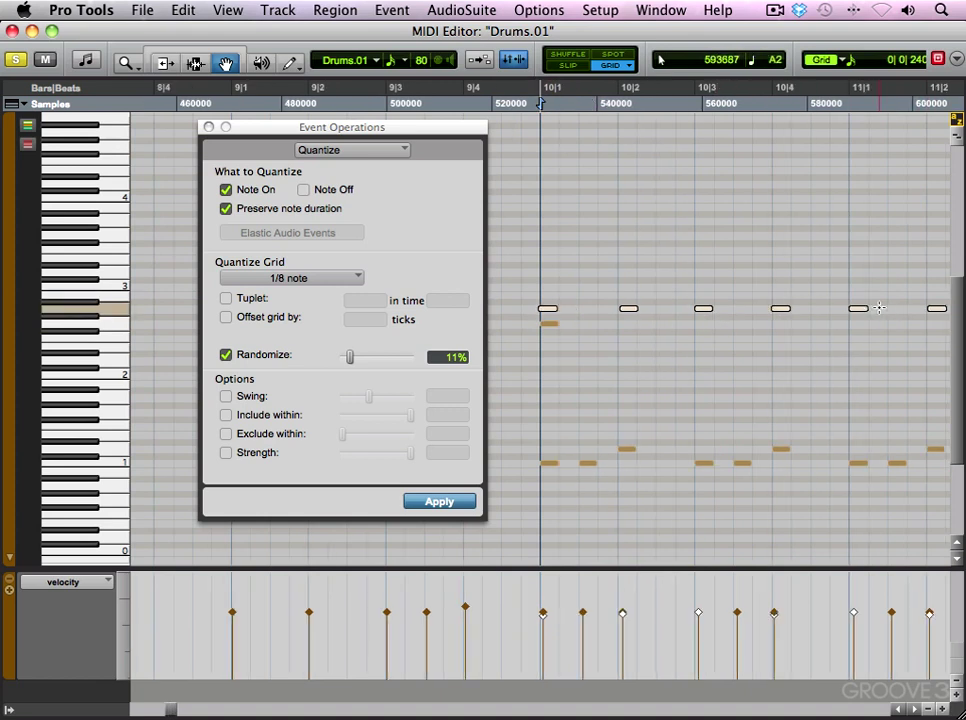
pyautogui.press('super+bracketleft')
pyautogui.press('super+bracketleft')
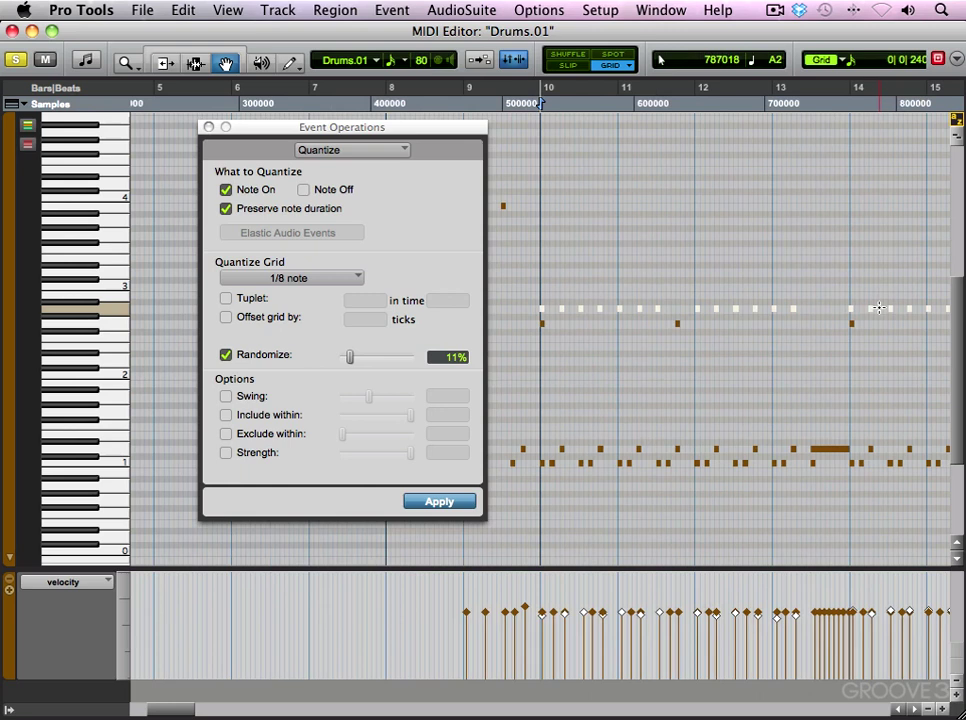
pyautogui.press('super+bracketright')
pyautogui.press('super+bracketright')
pyautogui.press('super+bracketright')
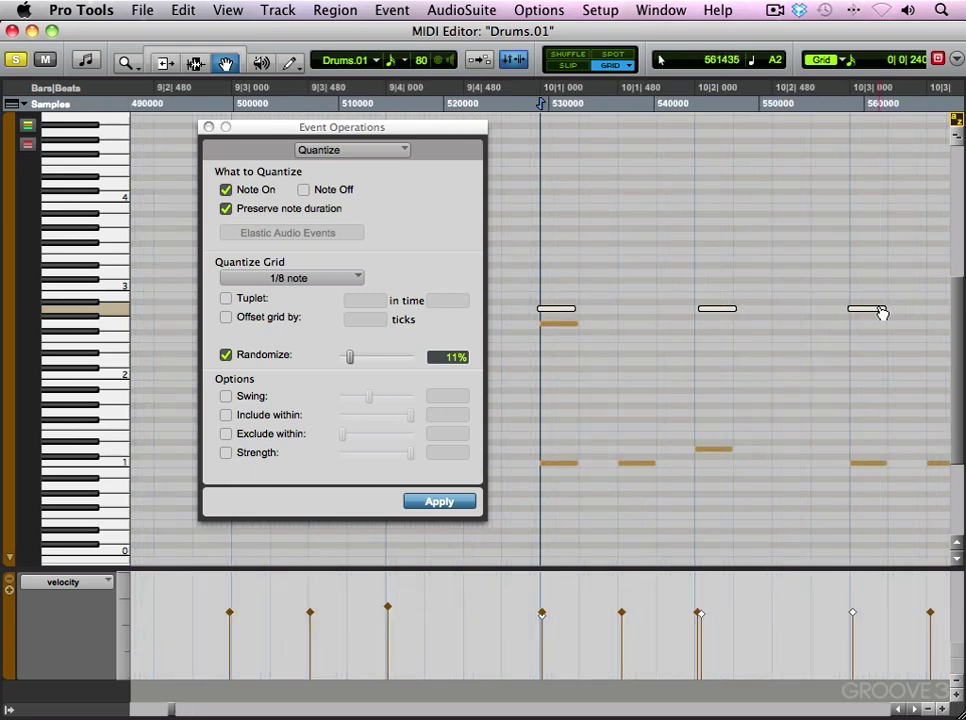
pyautogui.hscroll(3, 172, 711)
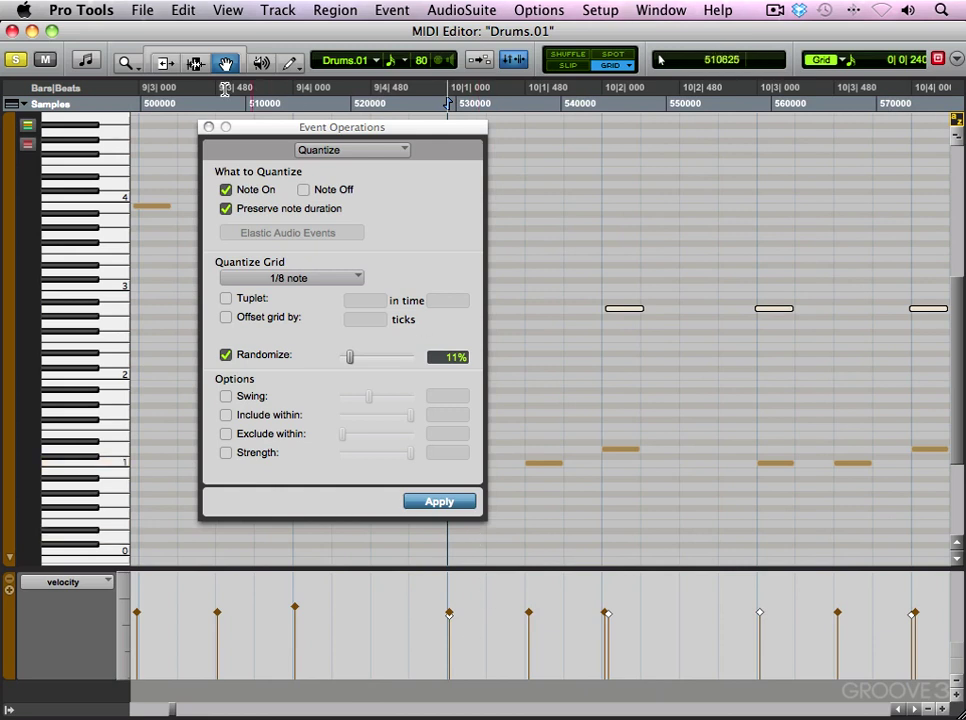
# - Close the Quantize window, deselect the hi-hats and play back the drum part
pyautogui.click(208, 127)
pyautogui.press('super+bracketleft')
pyautogui.press('super+bracketleft')
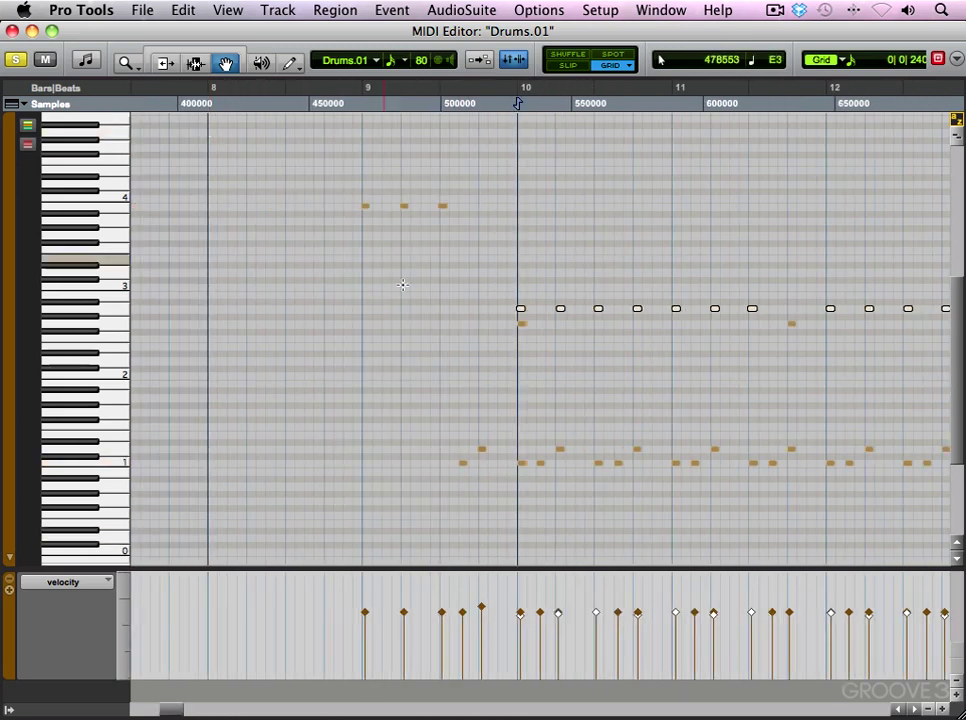
pyautogui.click(508, 337)
pyautogui.press('space')
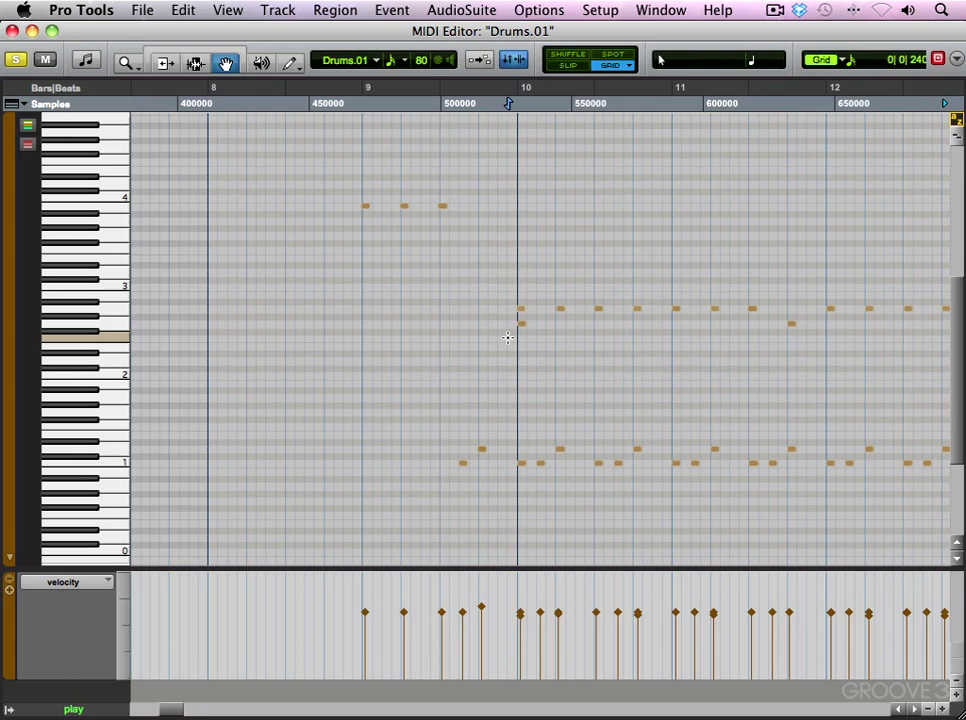
pyautogui.press('super+bracketleft')
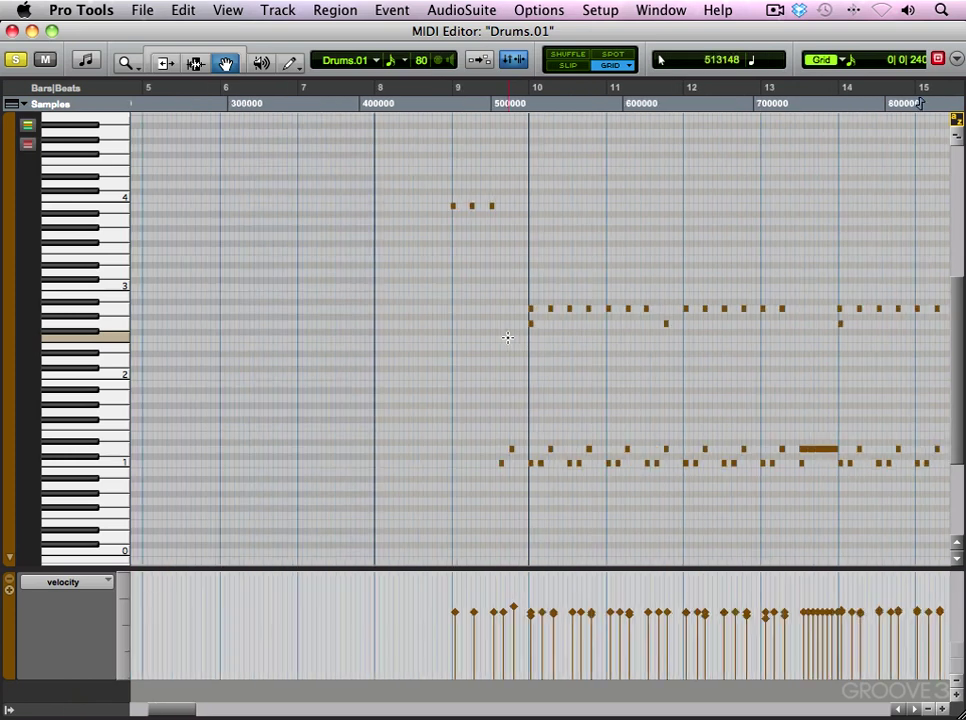
pyautogui.press('super+bracketleft')
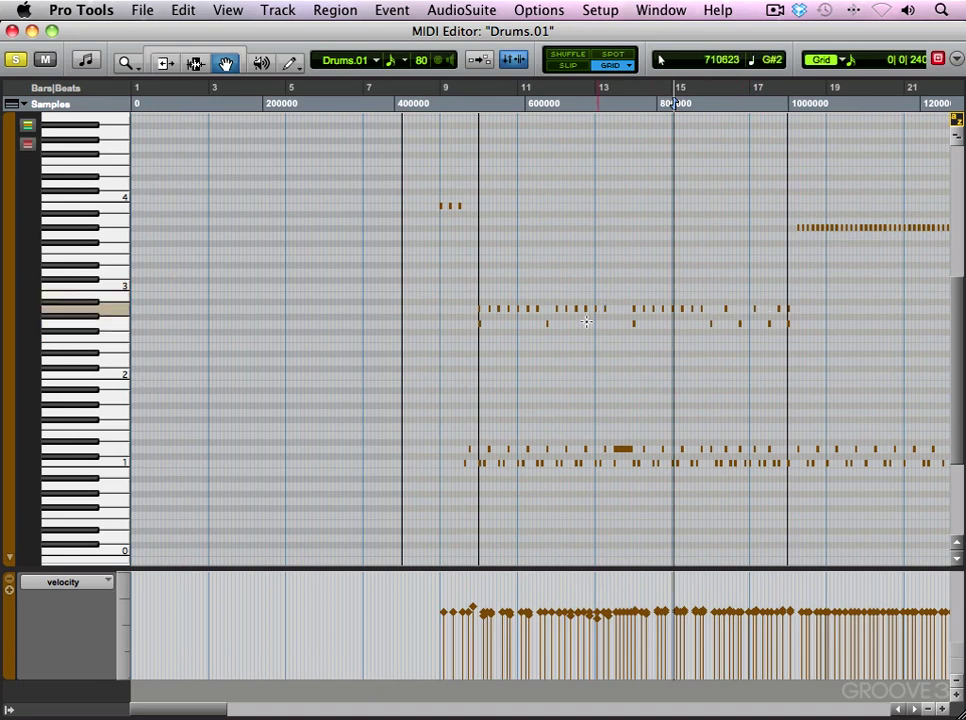
# - Zoom to bars 8–11 and select the lower note at the start of bar 10
pyautogui.click(487, 288)
pyautogui.press('super+bracketright')
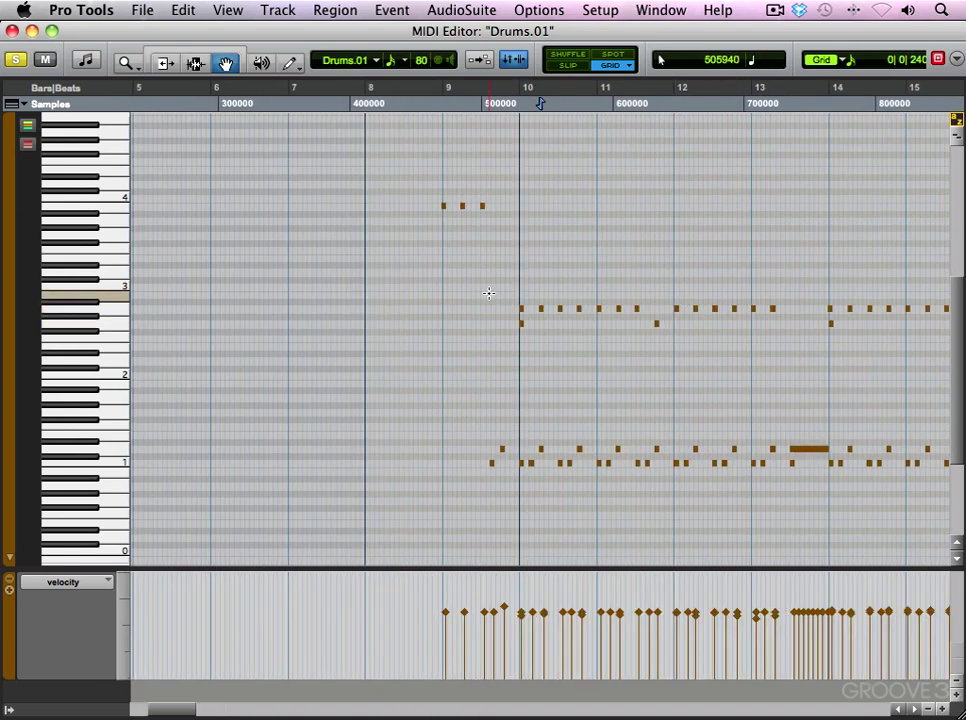
pyautogui.press('super+bracketright')
pyautogui.press('super+bracketright')
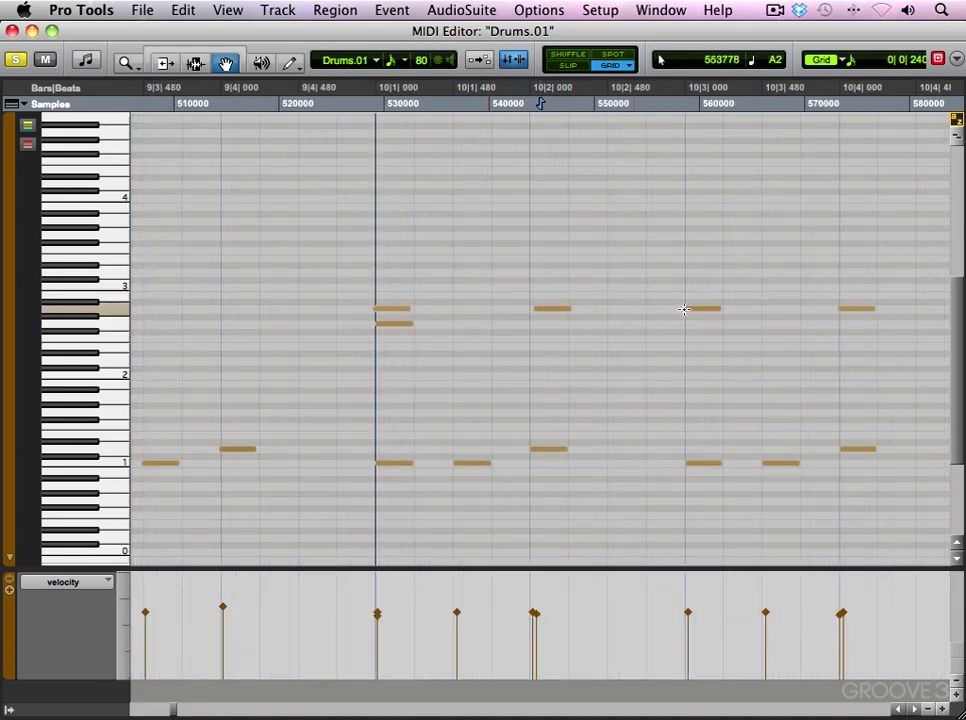
pyautogui.click(368, 329)
pyautogui.press('super+bracketright')
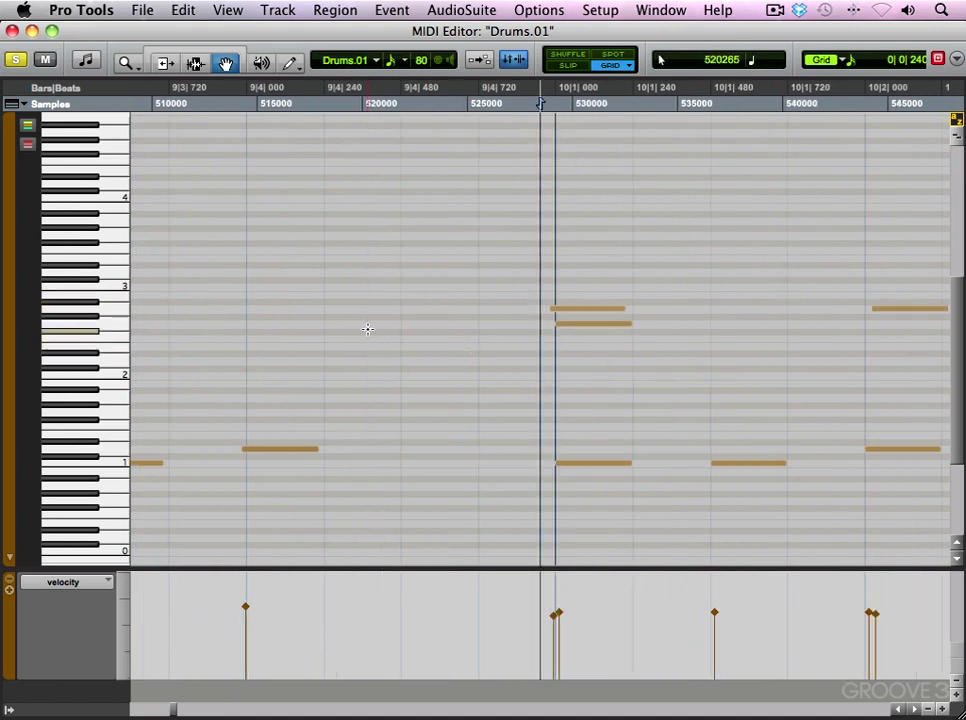
pyautogui.press('super+bracketleft')
pyautogui.press('super+bracketleft')
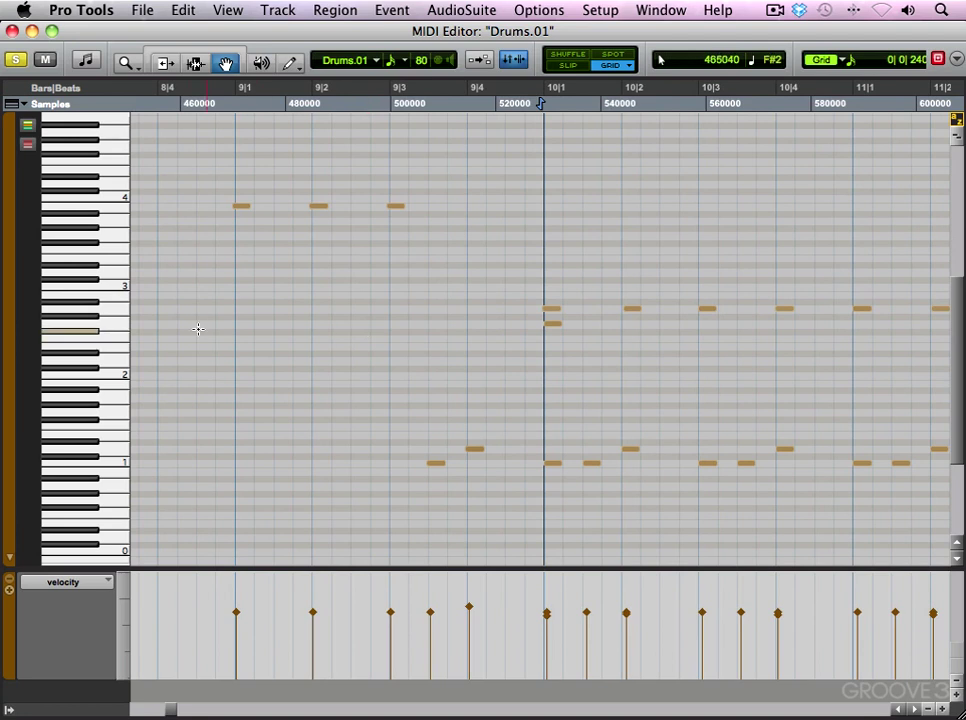
pyautogui.click(552, 323)
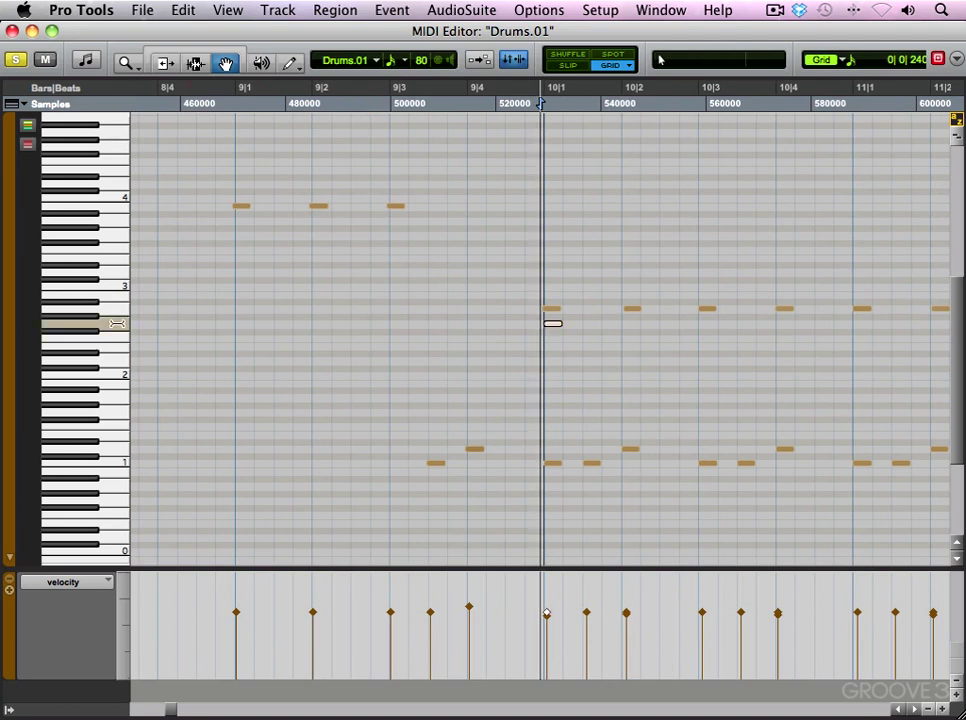
# - Apply a 1/8-note quantize with 13% randomize to the bar 10 downbeat note, then close the window
pyautogui.rightClick(557, 330)
pyautogui.moveTo(685, 532)
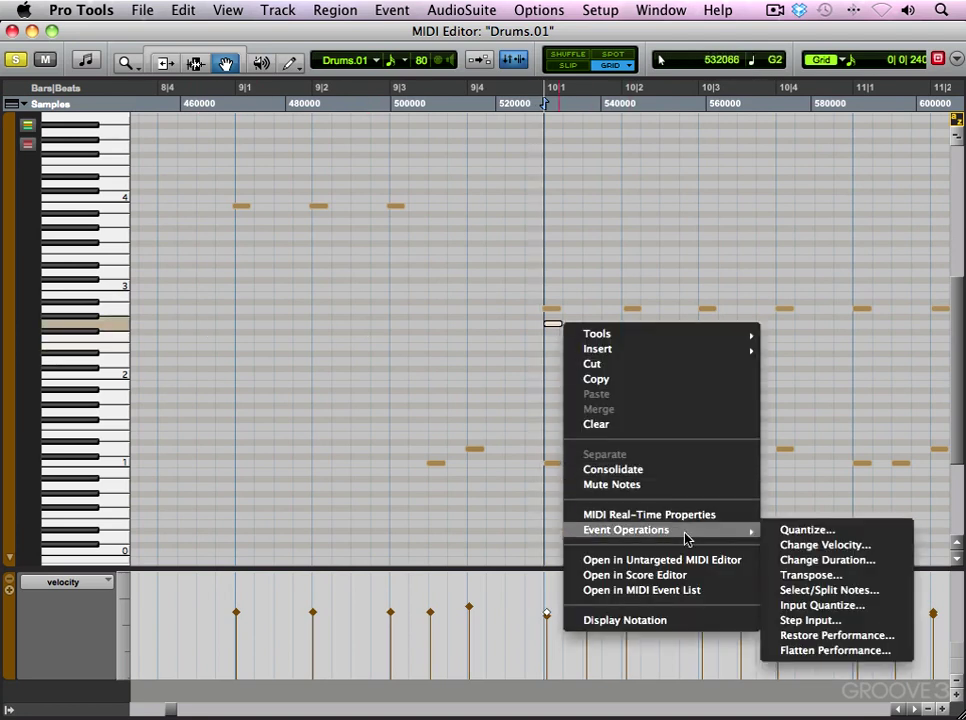
pyautogui.click(795, 531)
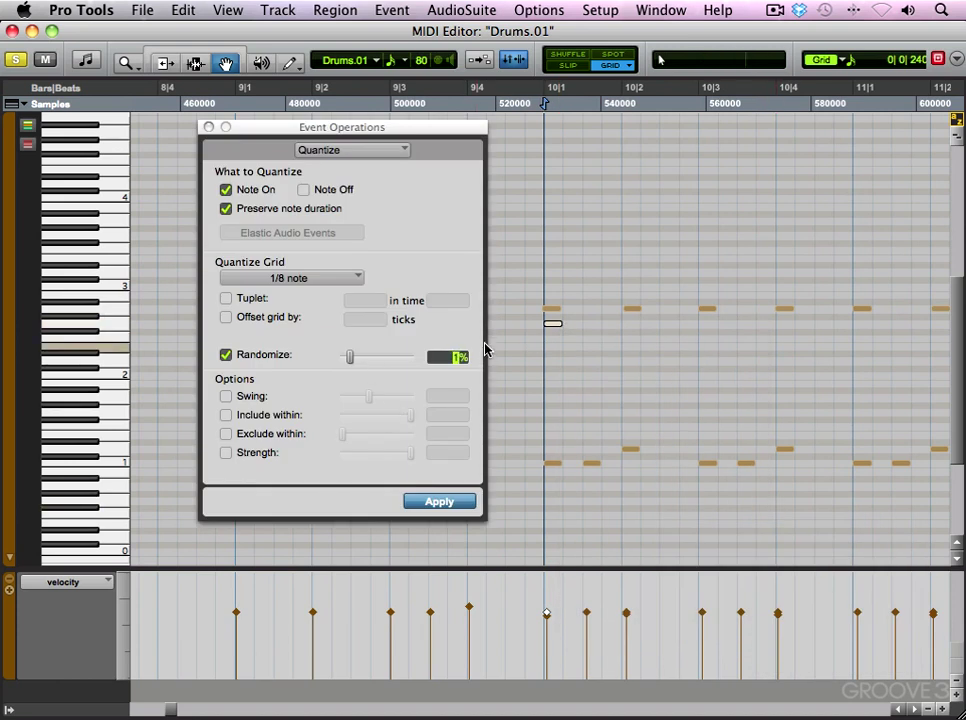
pyautogui.click(440, 502)
pyautogui.scroll(3, 542, 382)
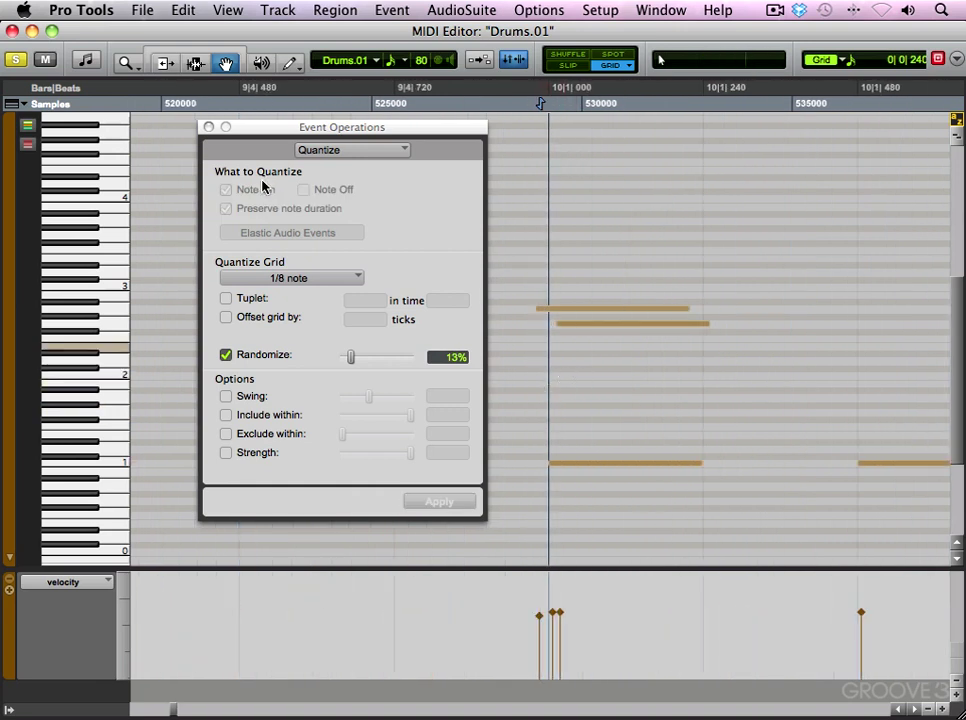
pyautogui.click(209, 127)
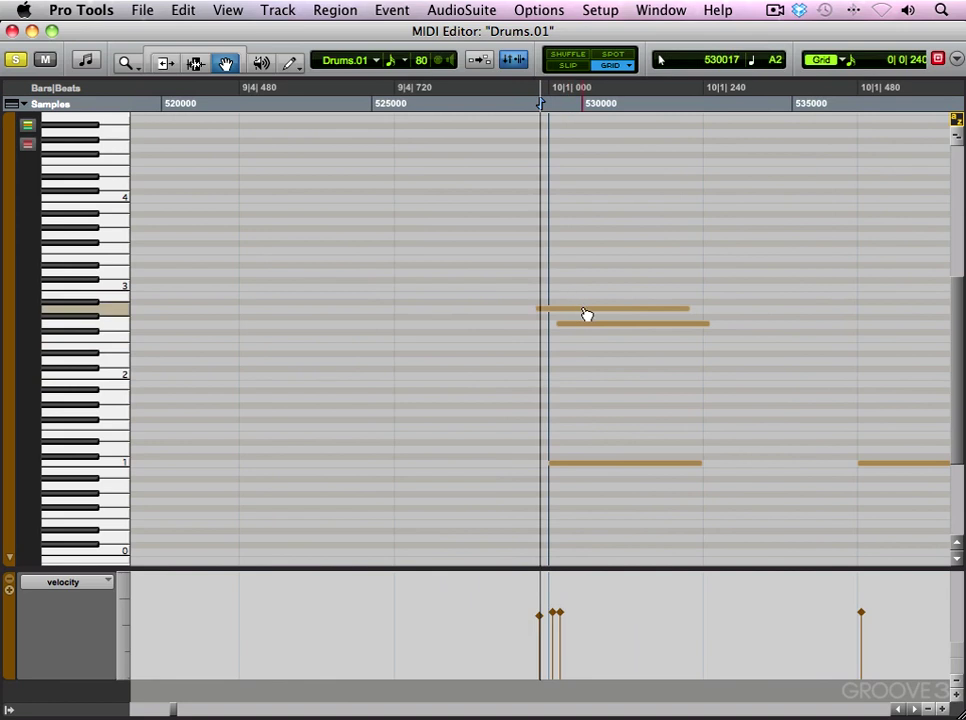
pyautogui.click(463, 308)
# - Play back the randomized drums past bar 17, zoom out to the whole part, and switch to Grid edit mode
pyautogui.scroll(-2, 463, 308)
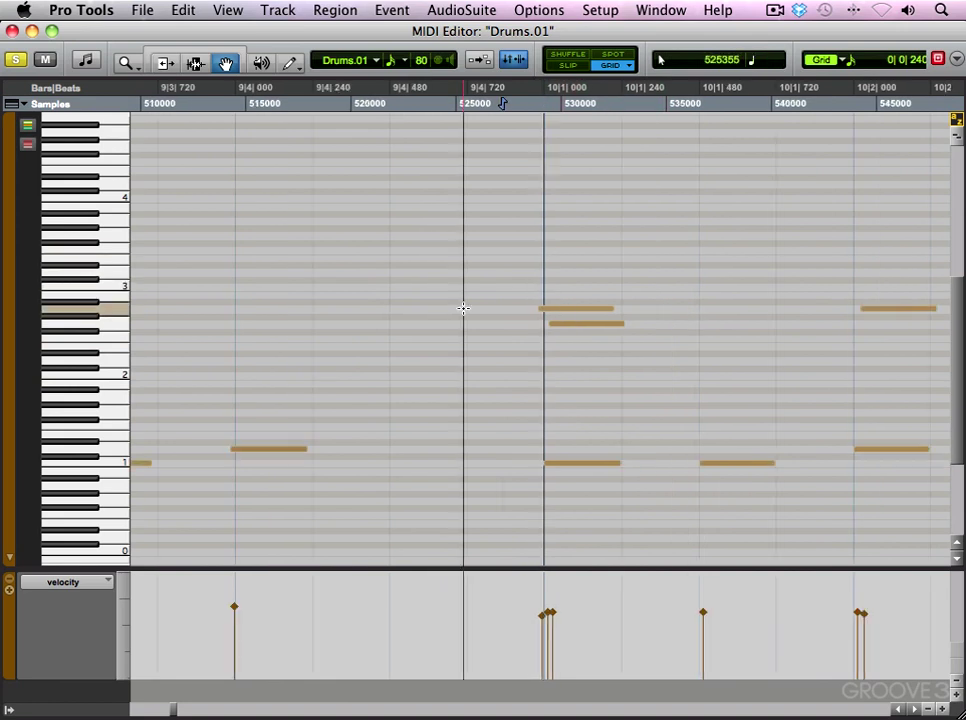
pyautogui.press('space')
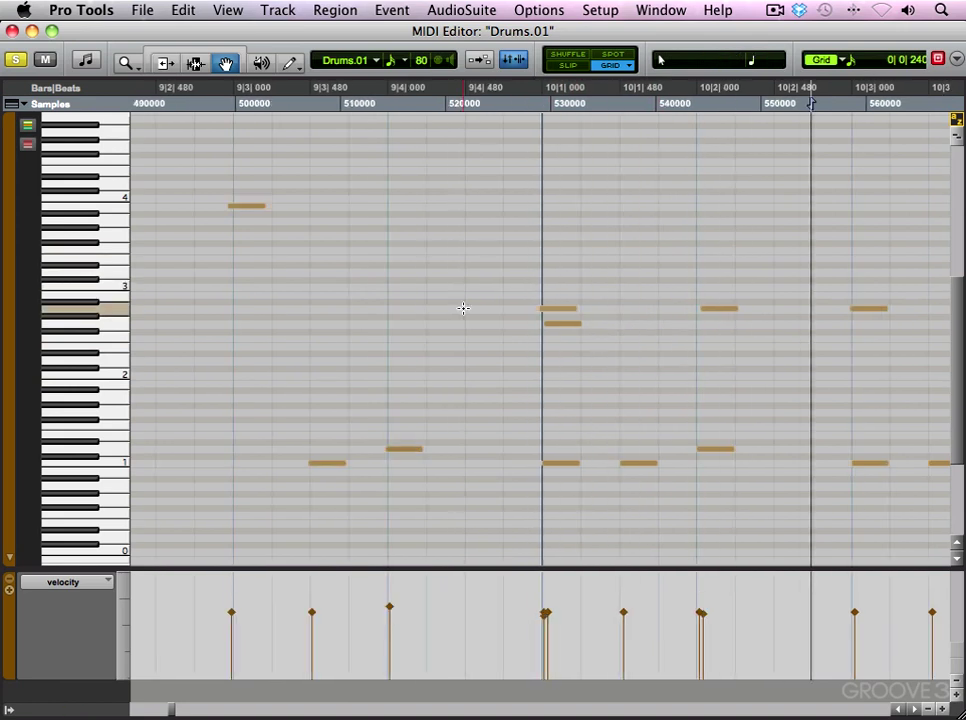
pyautogui.click(568, 66)
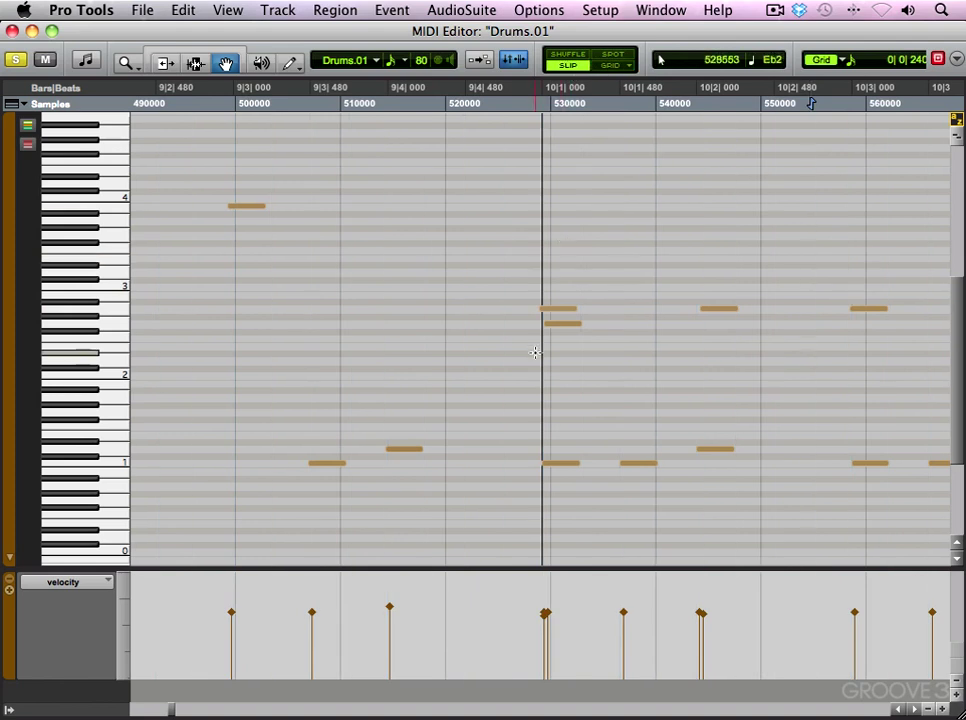
pyautogui.click(565, 325)
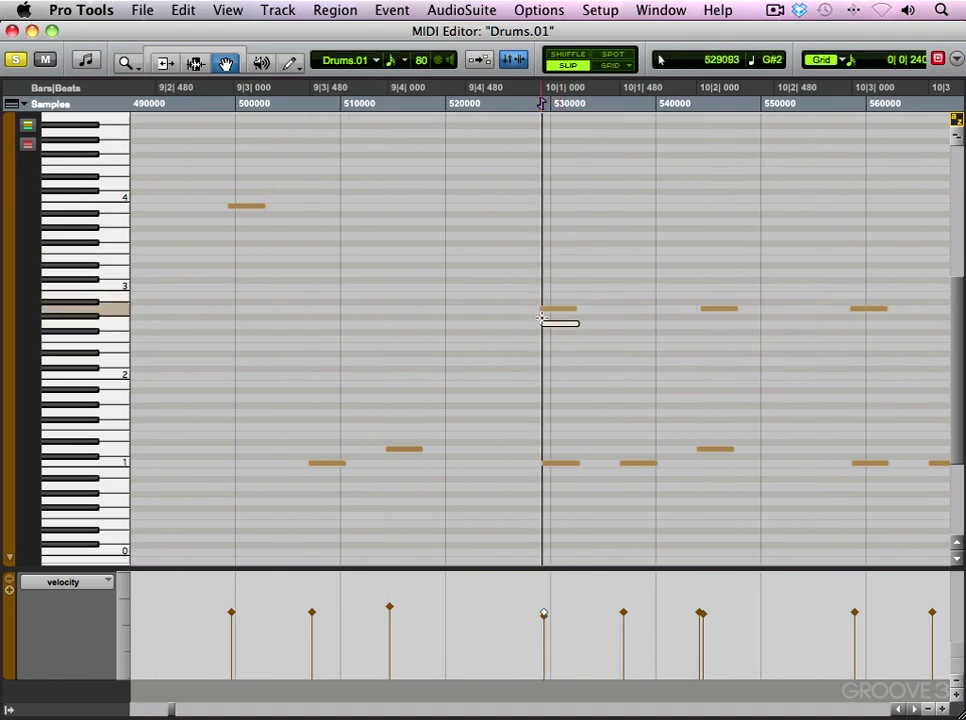
pyautogui.click(403, 325)
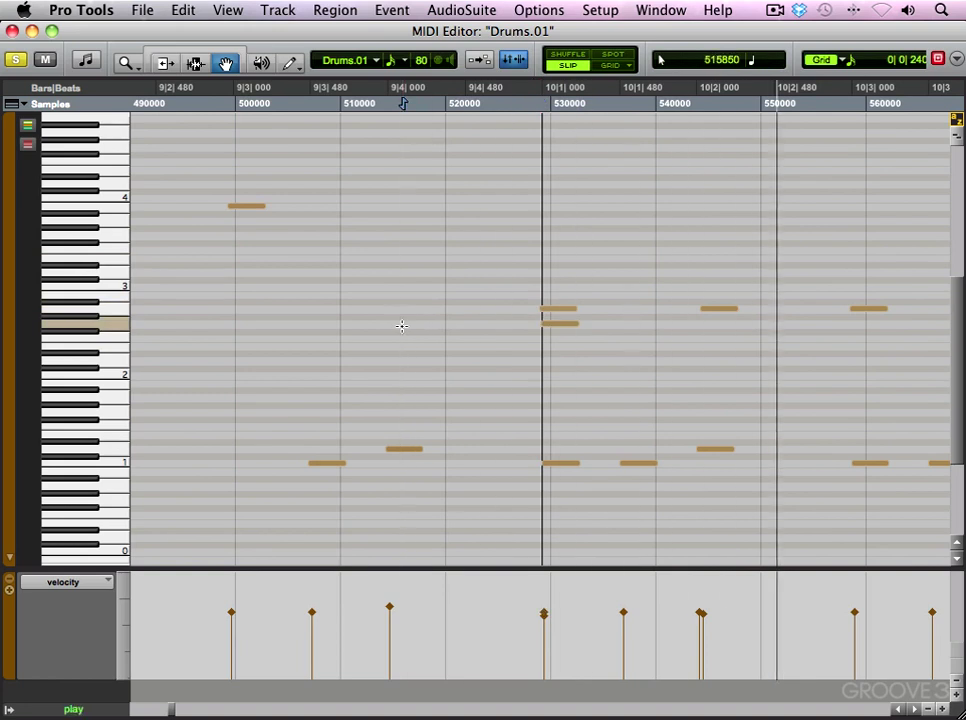
pyautogui.press('r')
pyautogui.press('r')
pyautogui.press('r')
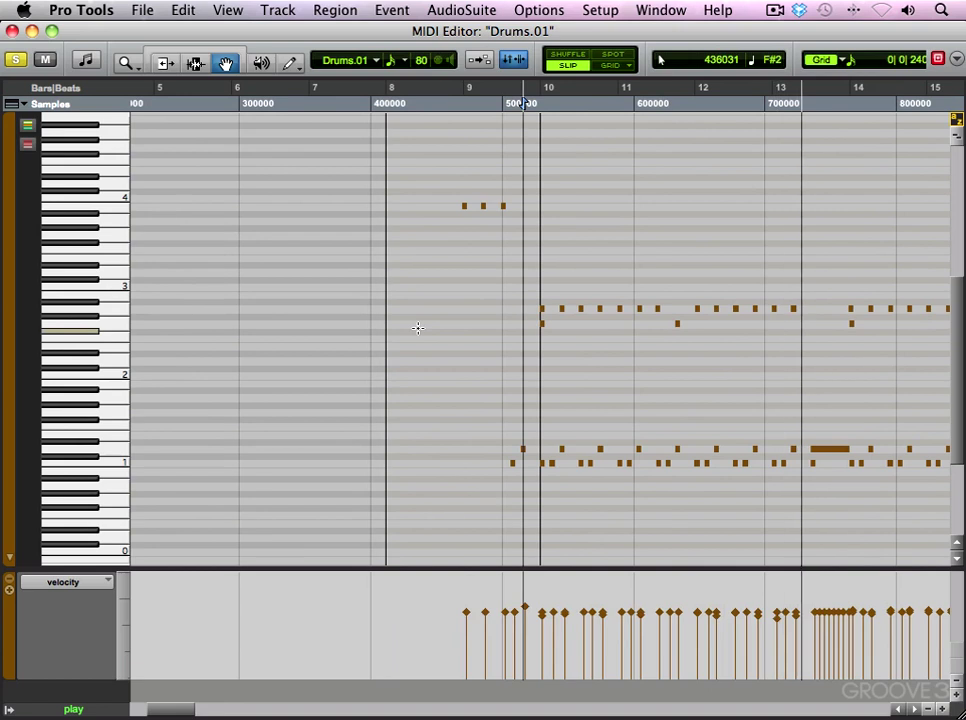
pyautogui.press('r')
pyautogui.press('r')
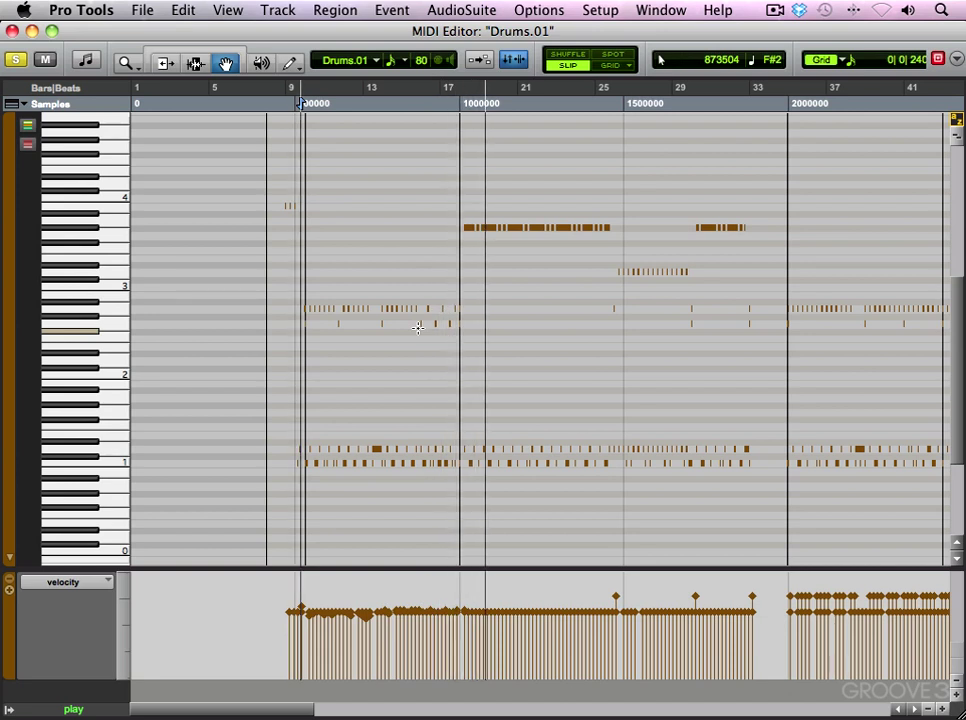
pyautogui.click(609, 66)
# - Select all notes on one drum row, apply a 1/8-note randomized quantize, then undo it
pyautogui.press('super+bracketright')
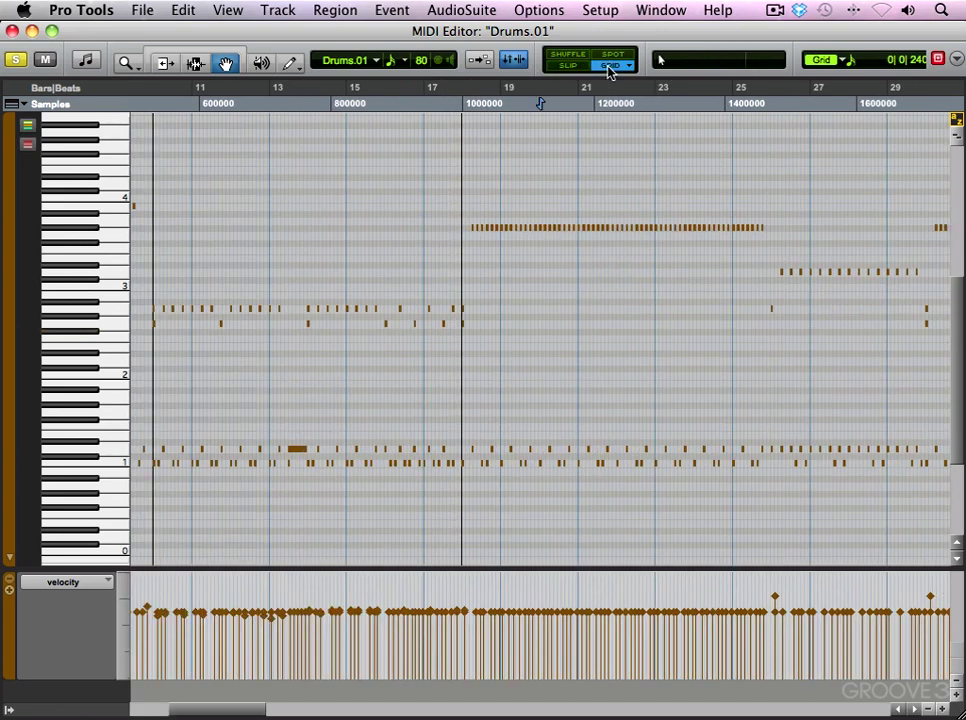
pyautogui.press('super+bracketleft')
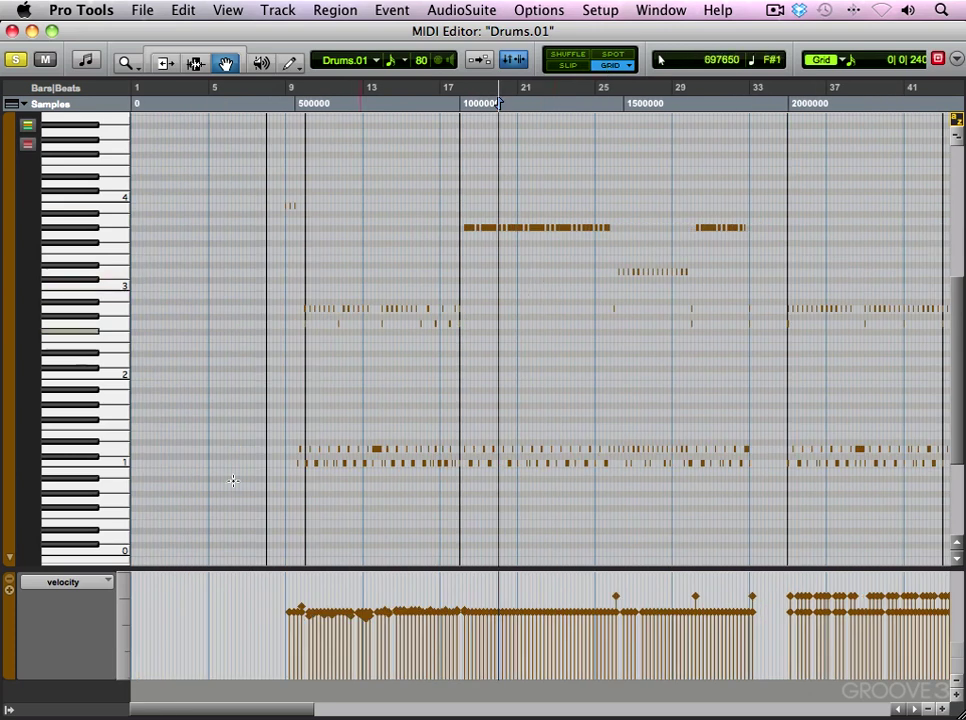
pyautogui.click(302, 403)
pyautogui.press('super+bracketright')
pyautogui.press('super+bracketright')
pyautogui.press('super+bracketright')
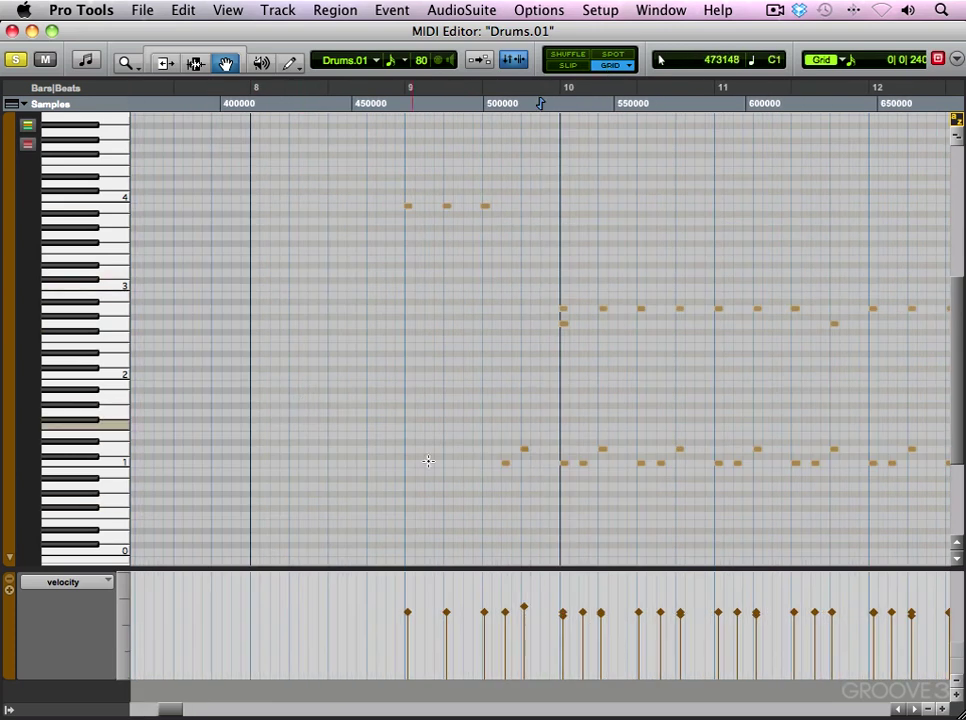
pyautogui.press('super+bracketleft')
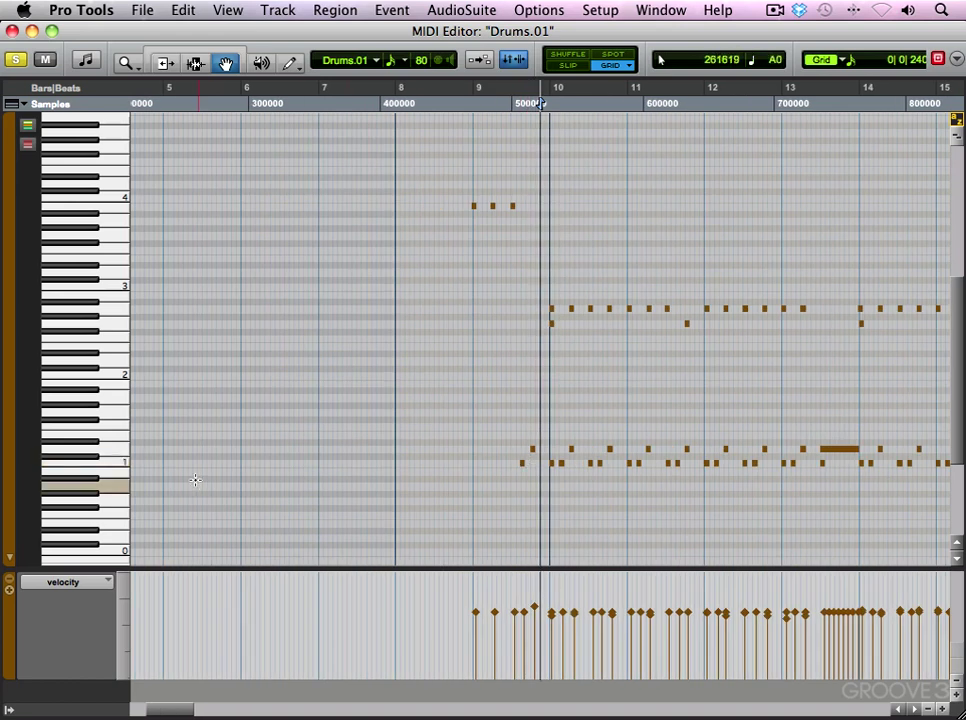
pyautogui.click(116, 450)
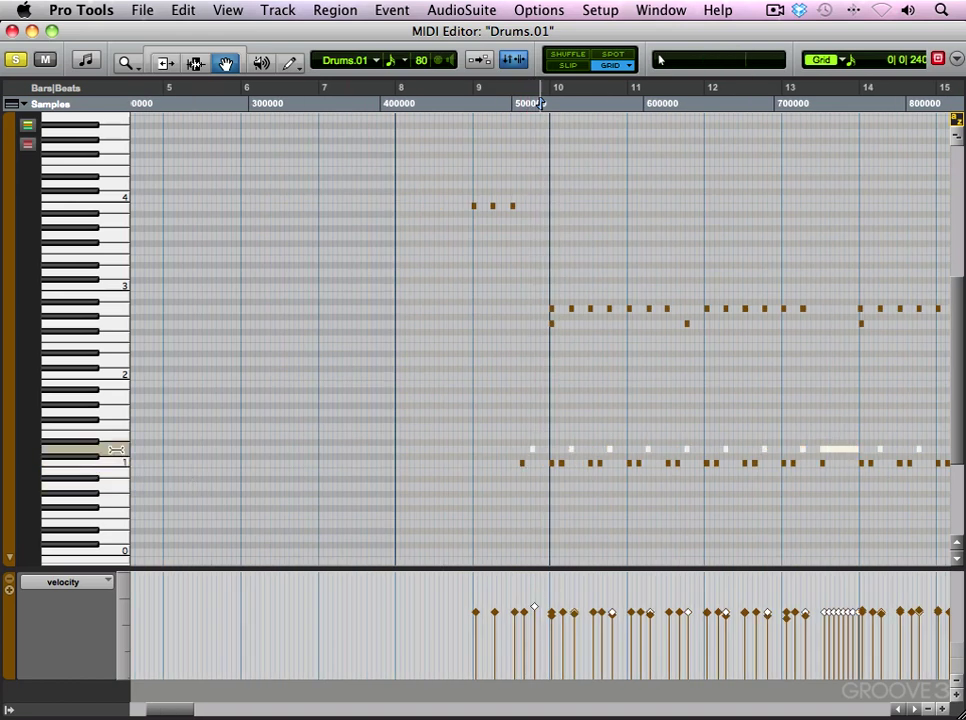
pyautogui.rightClick(608, 451)
pyautogui.moveTo(758, 618)
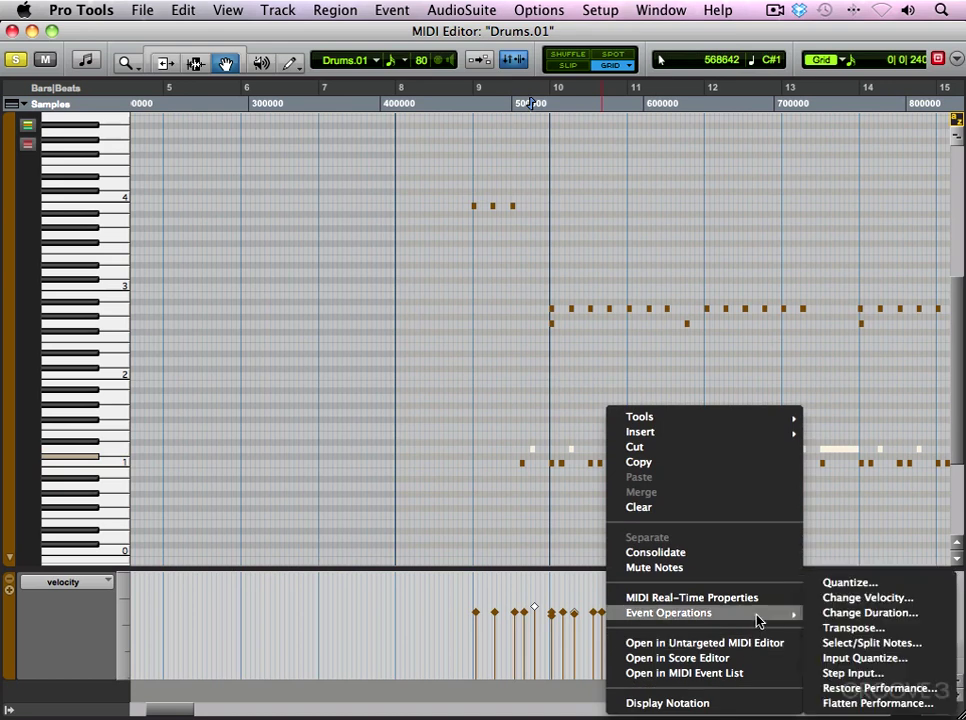
pyautogui.click(870, 584)
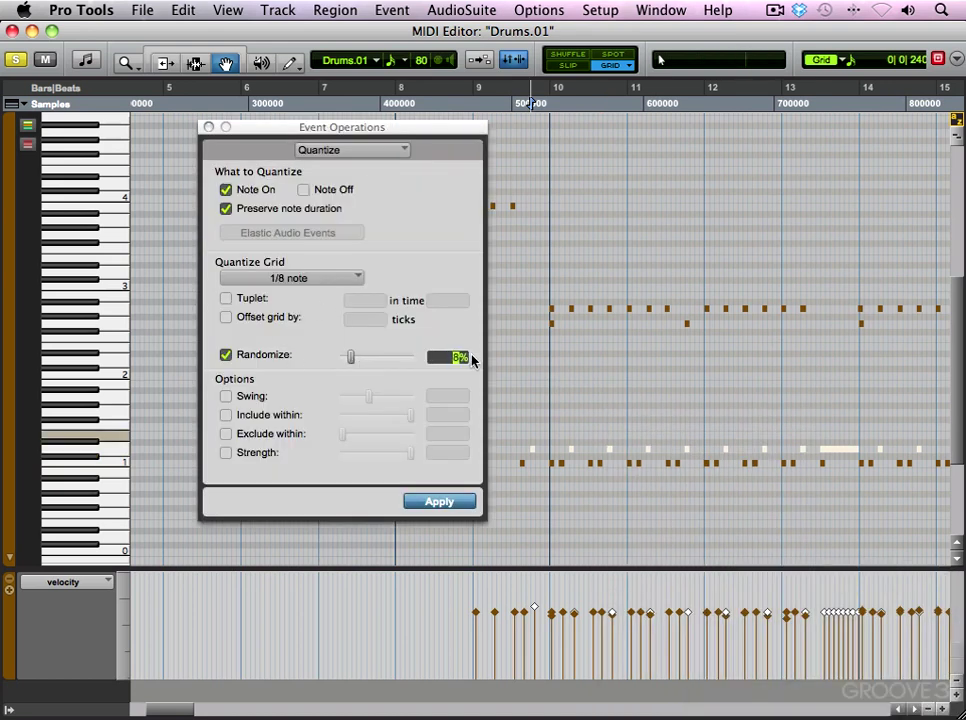
pyautogui.click(448, 502)
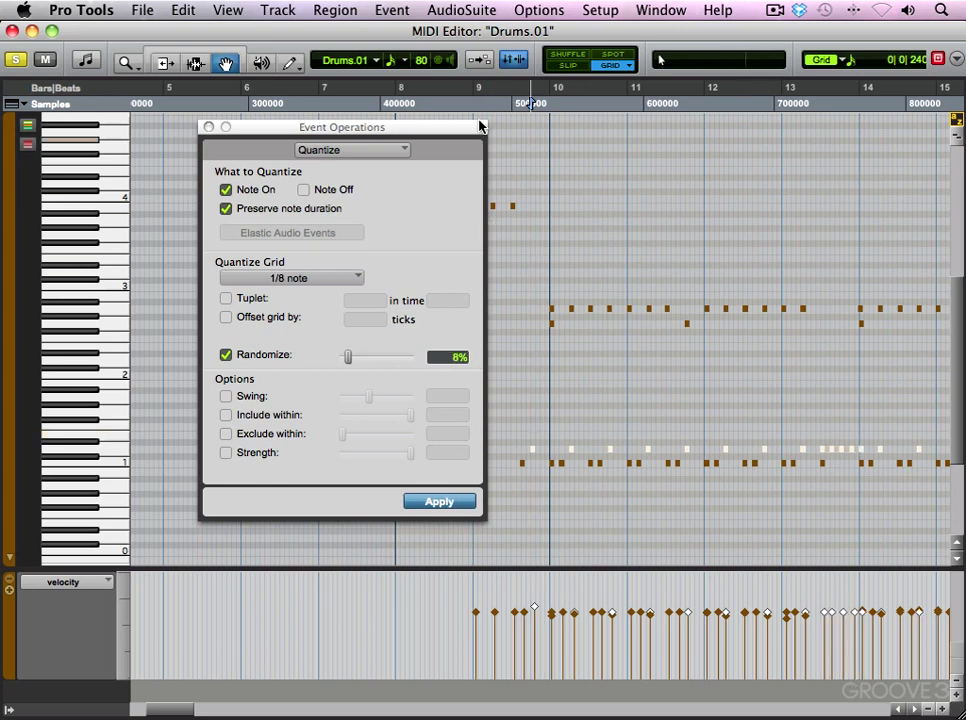
pyautogui.press('super+z')
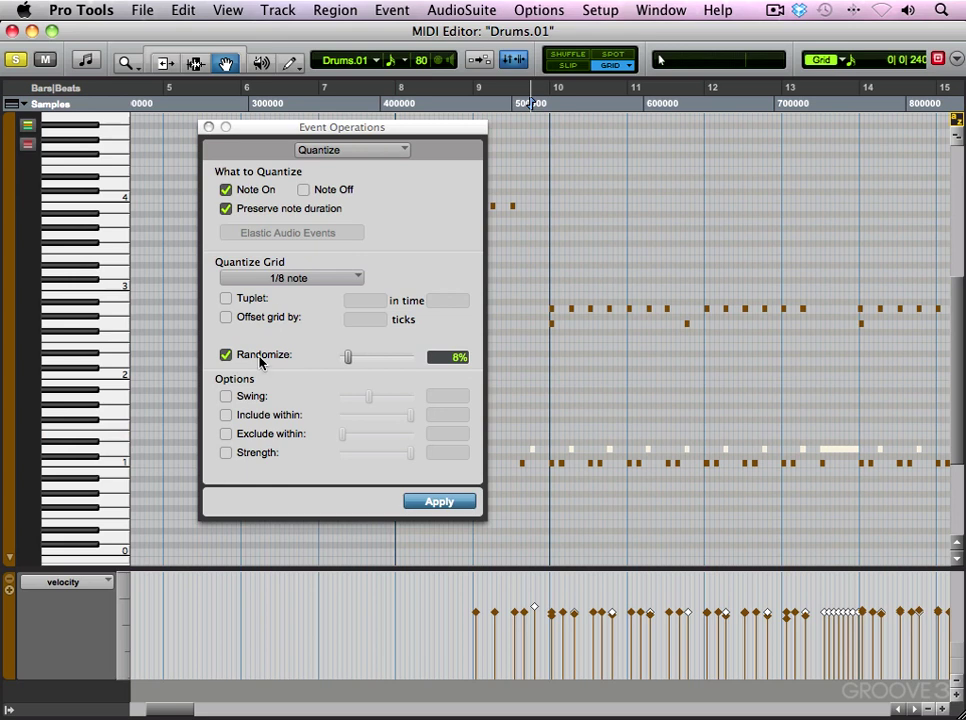
# - Change the Quantize grid to 1/16 note with Randomize at 8%
pyautogui.click(283, 281)
pyautogui.click(285, 296)
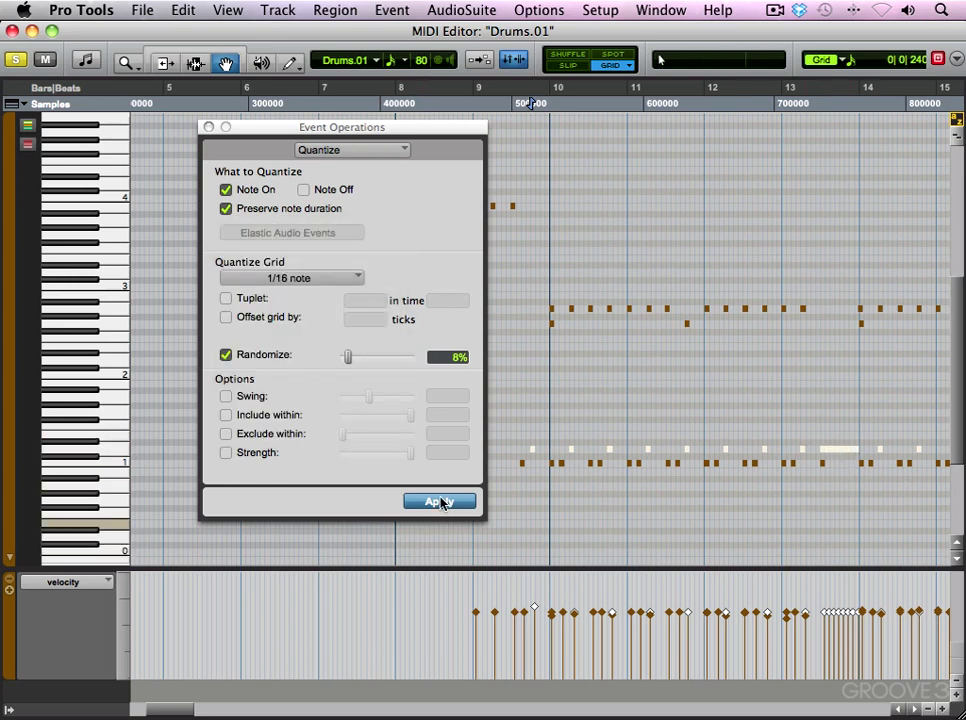
pyautogui.press('super+bracketright')
pyautogui.press('super+bracketright')
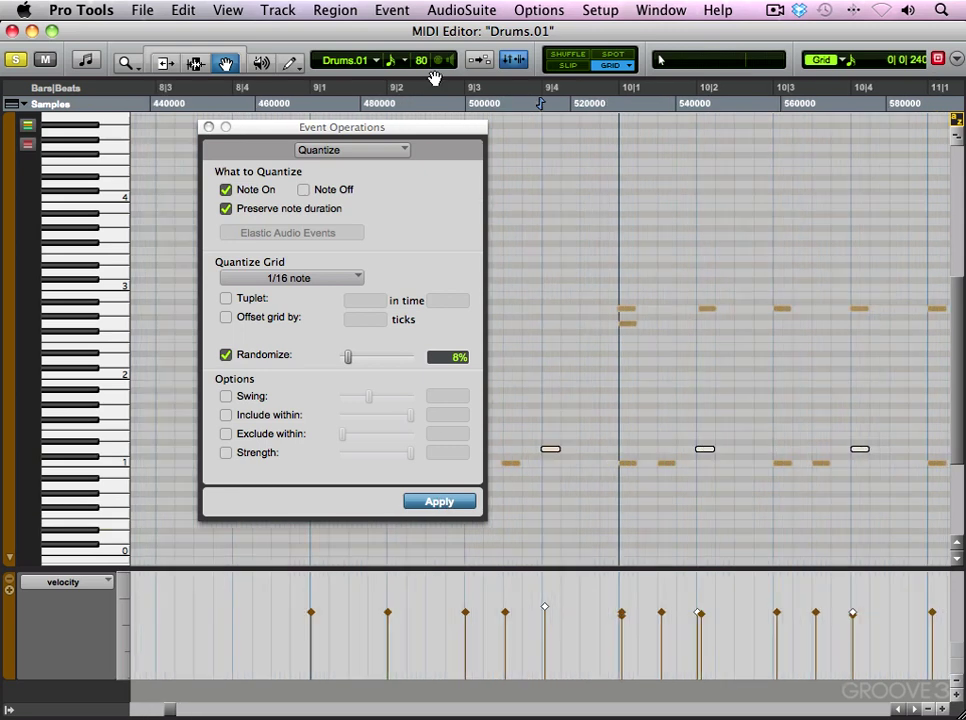
pyautogui.press('super+bracketleft')
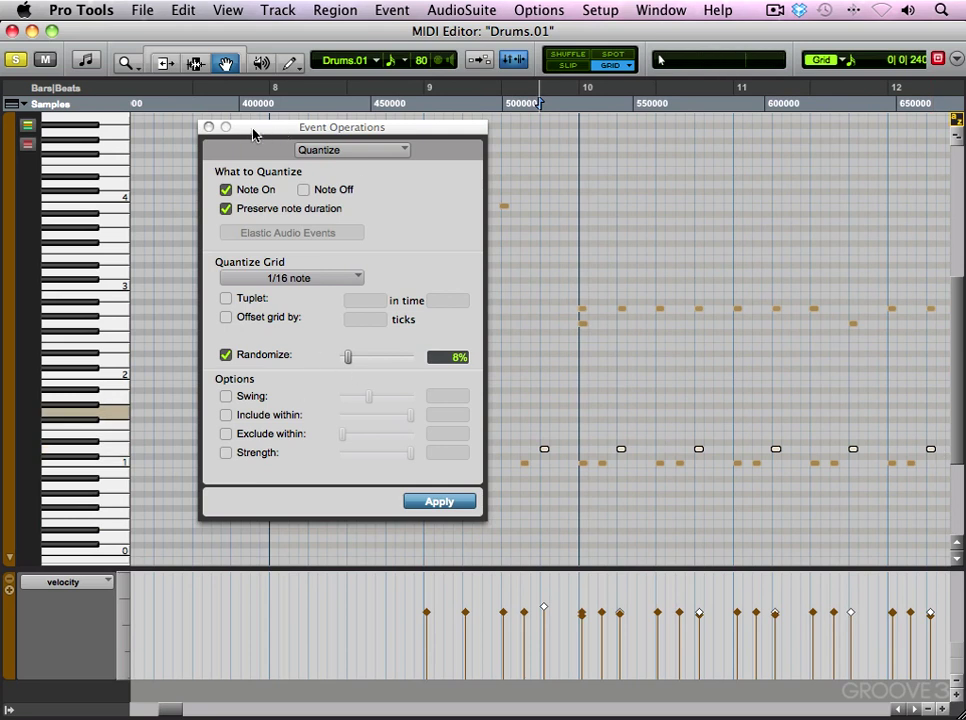
pyautogui.moveTo(253, 134); pyautogui.dragTo(203, 122)
# - Select the lowest drum row's notes, close the Quantize window, and inspect their timing around bar 9
pyautogui.click(110, 463)
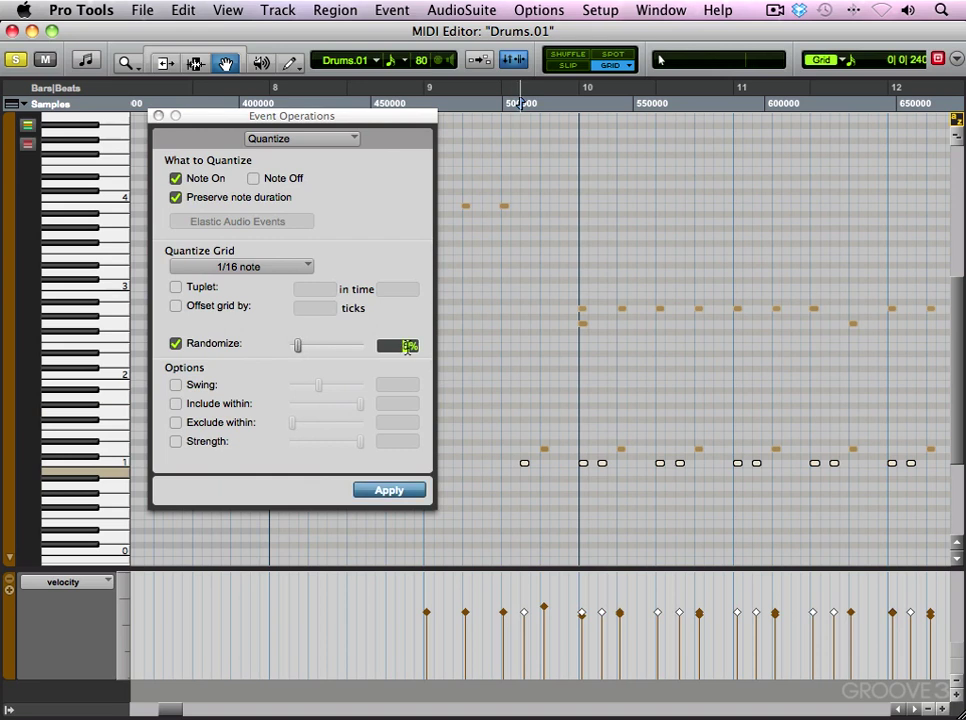
pyautogui.press('super+w')
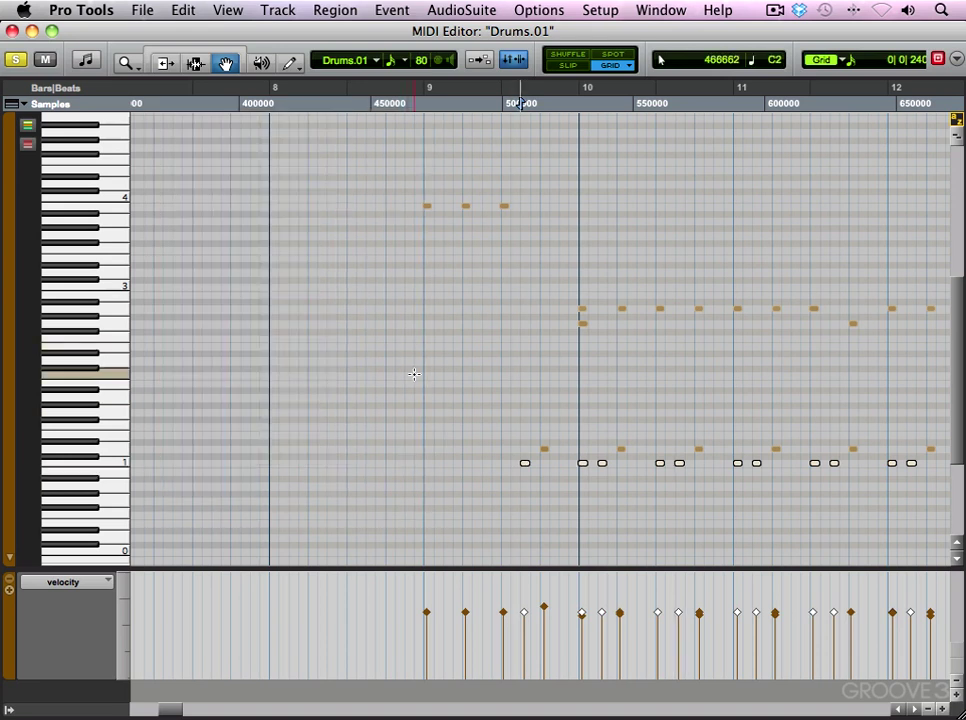
pyautogui.press('super+bracketright')
pyautogui.press('super+bracketright')
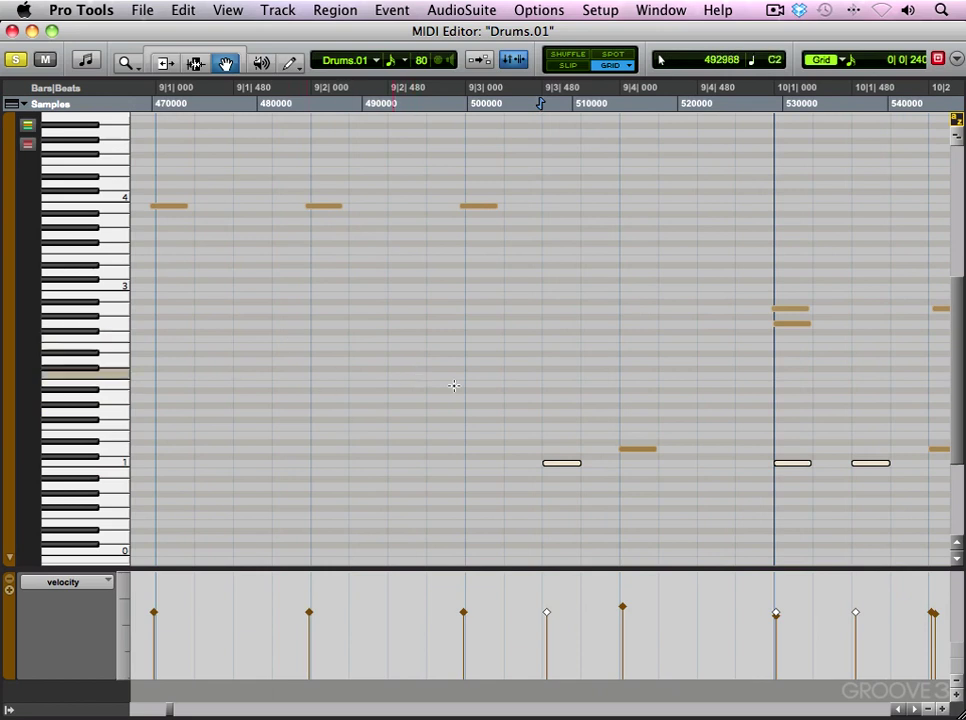
pyautogui.press('super+bracketleft')
pyautogui.press('super+bracketleft')
pyautogui.press('super+bracketleft')
pyautogui.press('super+bracketleft')
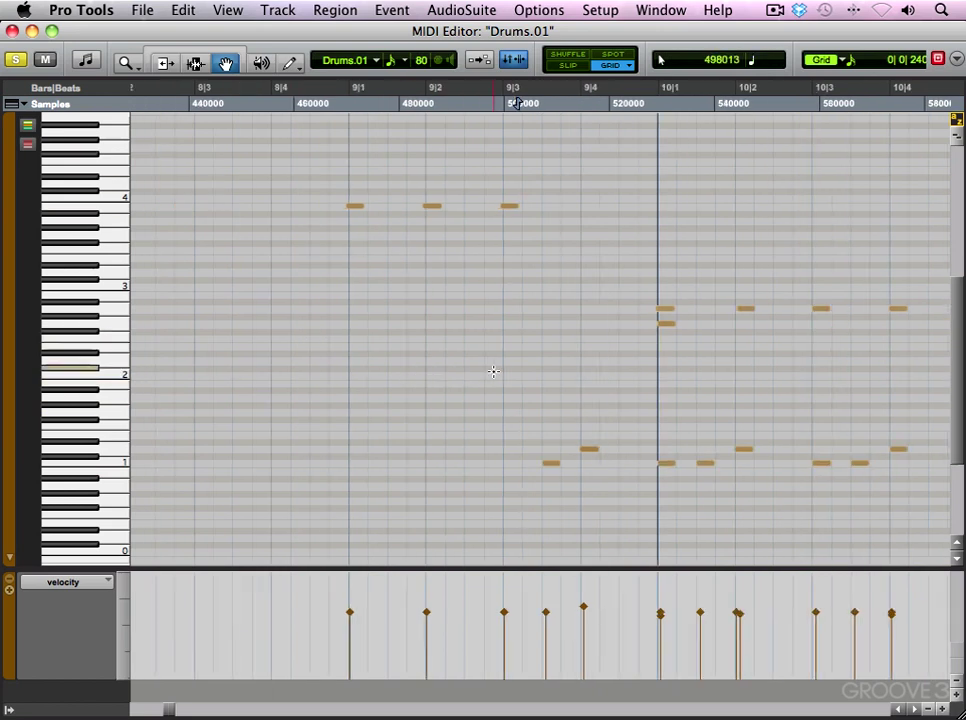
# - Play the drums from around bar 13 and zoom out to the whole part
pyautogui.click(593, 381)
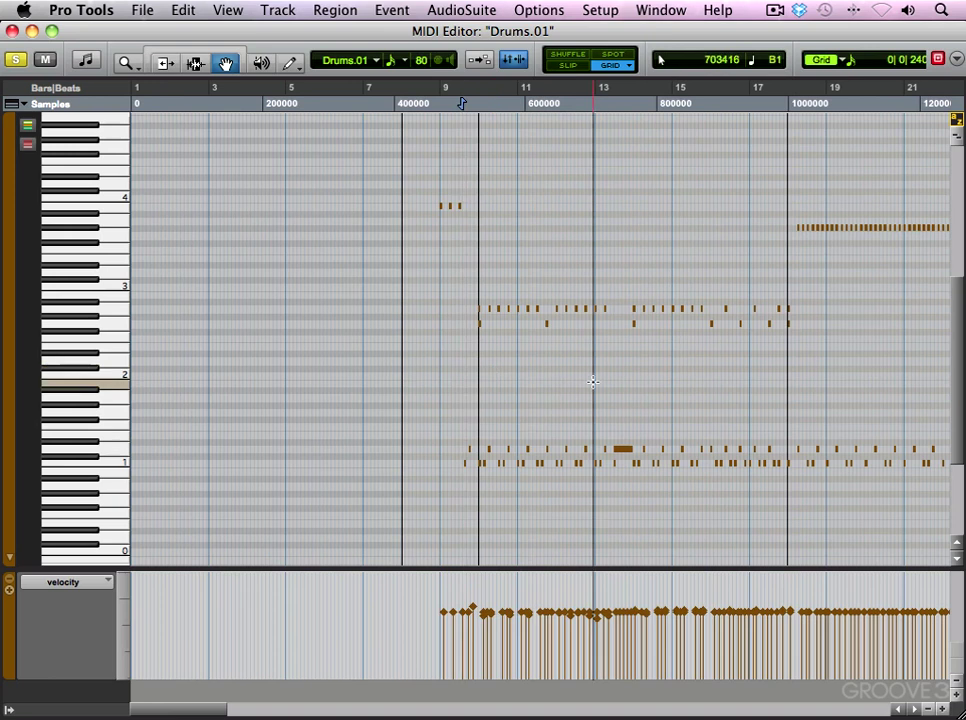
pyautogui.press('space')
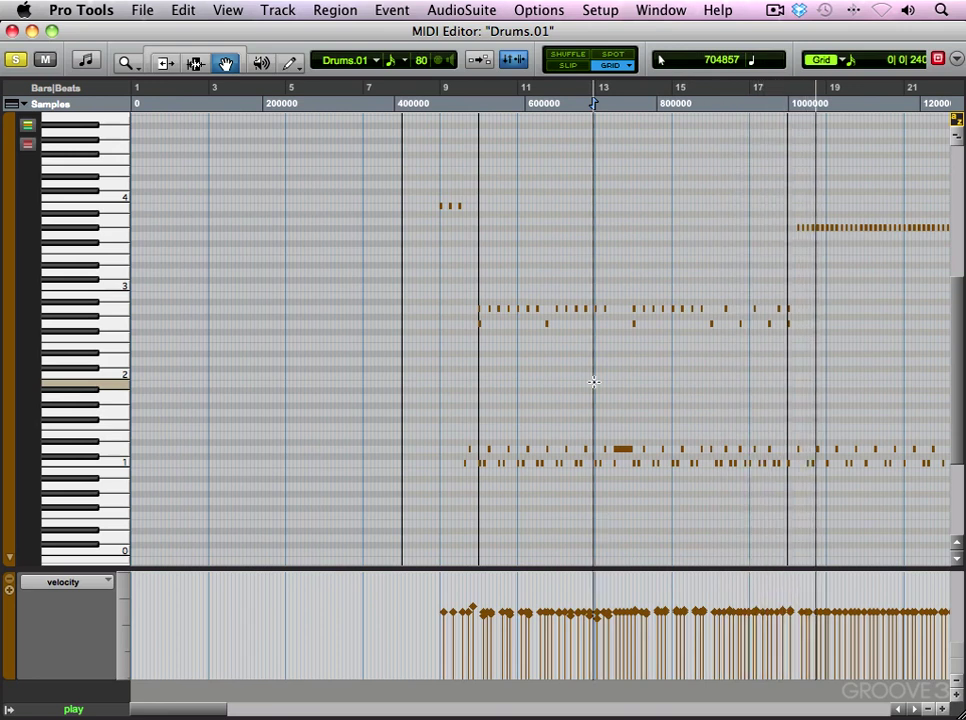
pyautogui.press('super+bracketleft')
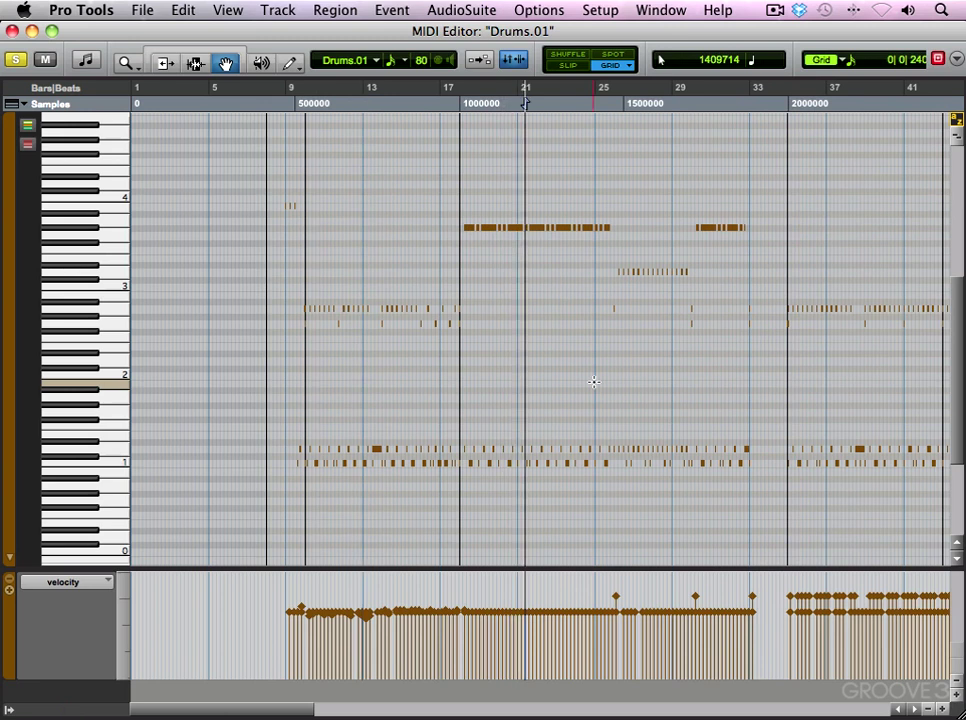
# - Select all G#3 notes from bar 18 onward and zoom in around bar 18
pyautogui.click(468, 216)
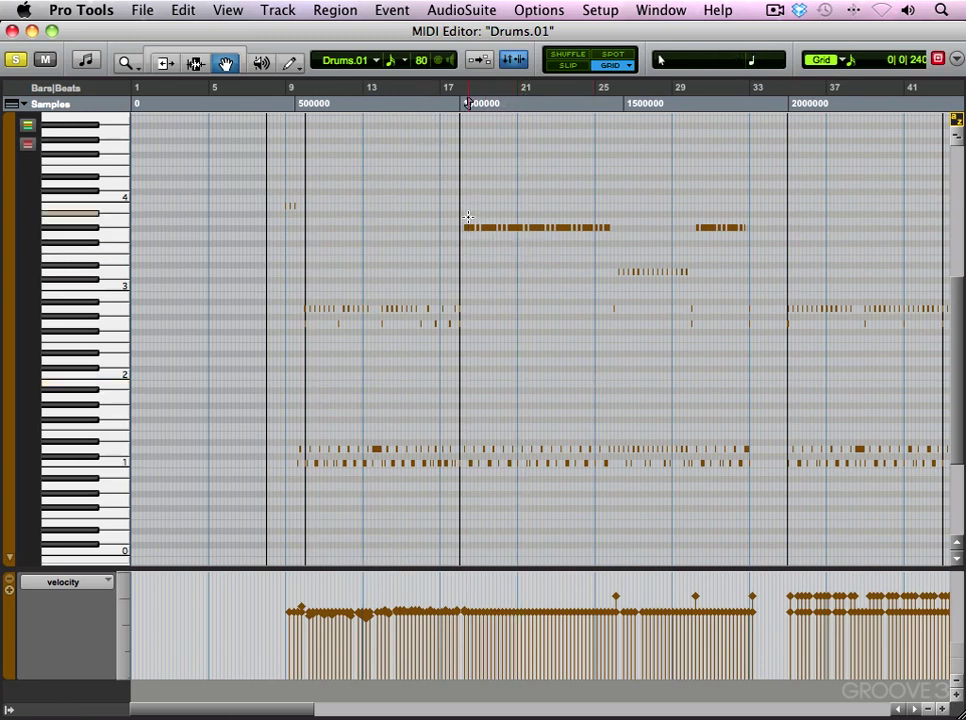
pyautogui.press('super+bracketright')
pyautogui.press('super+bracketright')
pyautogui.press('super+bracketright')
pyautogui.press('super+bracketleft')
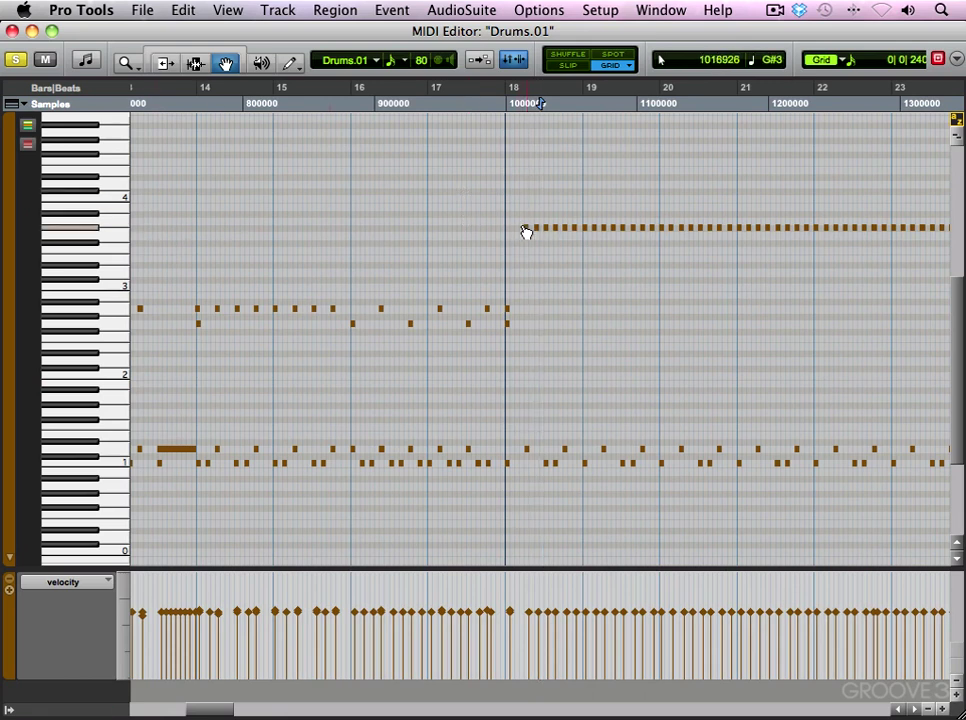
pyautogui.click(97, 228)
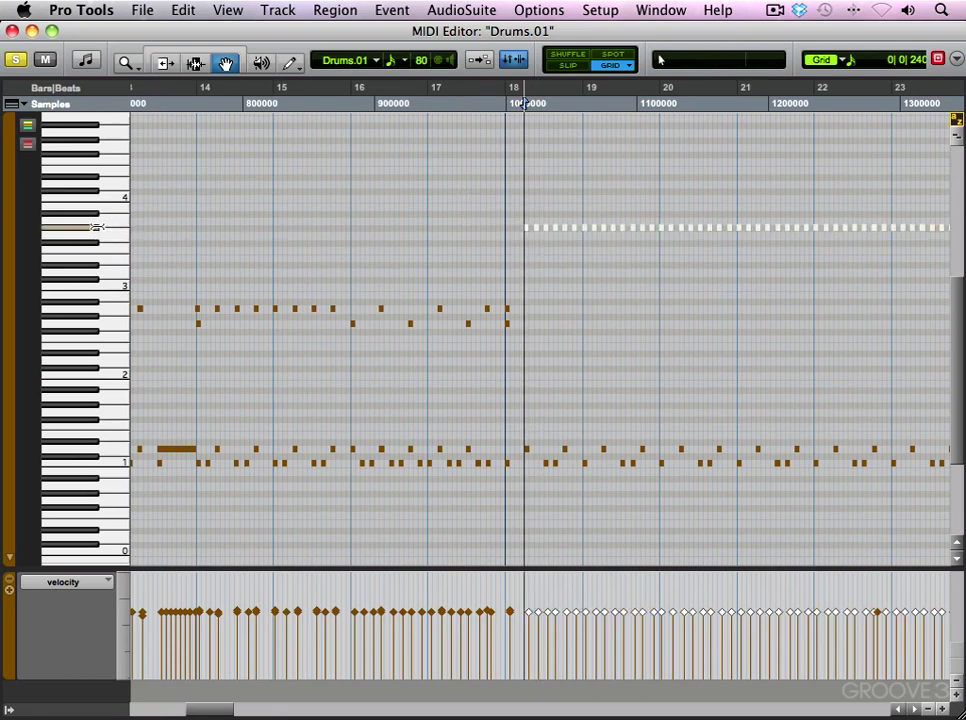
pyautogui.press('super+bracketright')
pyautogui.press('super+bracketright')
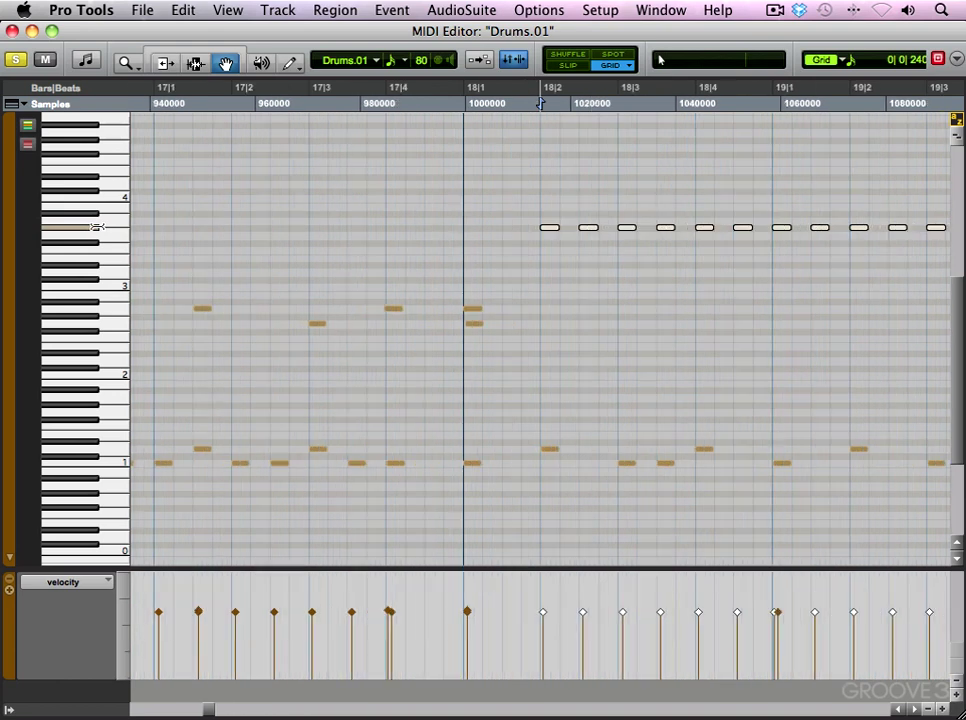
# - Quantize the selected G#3 notes to a 1/16-note grid with 15% randomize
pyautogui.rightClick(553, 232)
pyautogui.moveTo(665, 438)
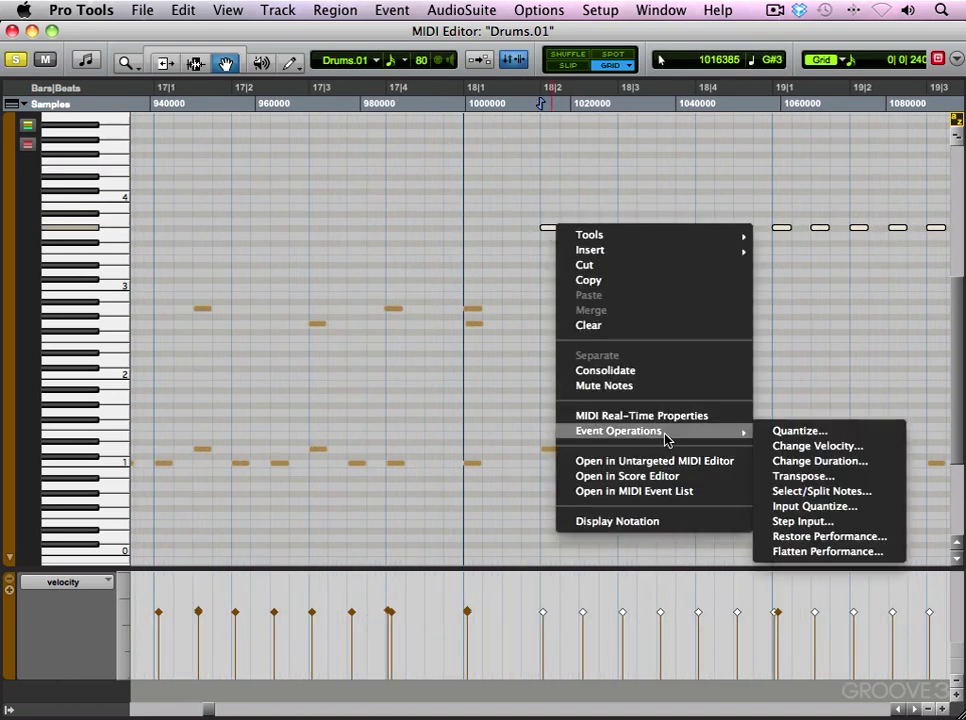
pyautogui.click(890, 434)
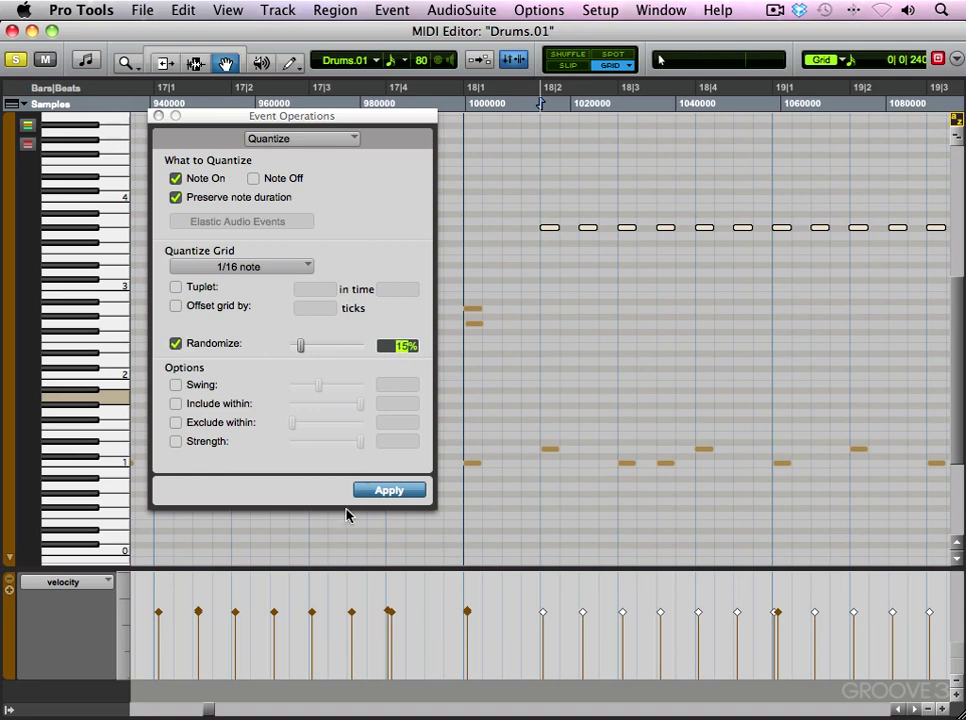
pyautogui.click(384, 493)
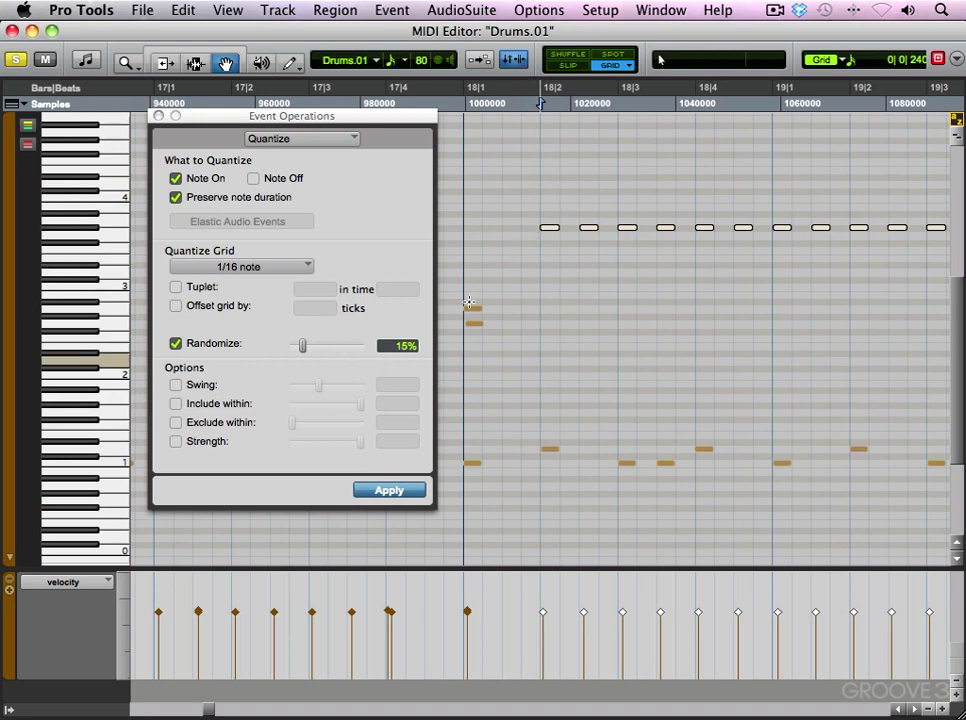
# - Check the shifted notes, then re-apply the quantize with 22% randomize
pyautogui.press('super+bracketright')
pyautogui.press('super+bracketright')
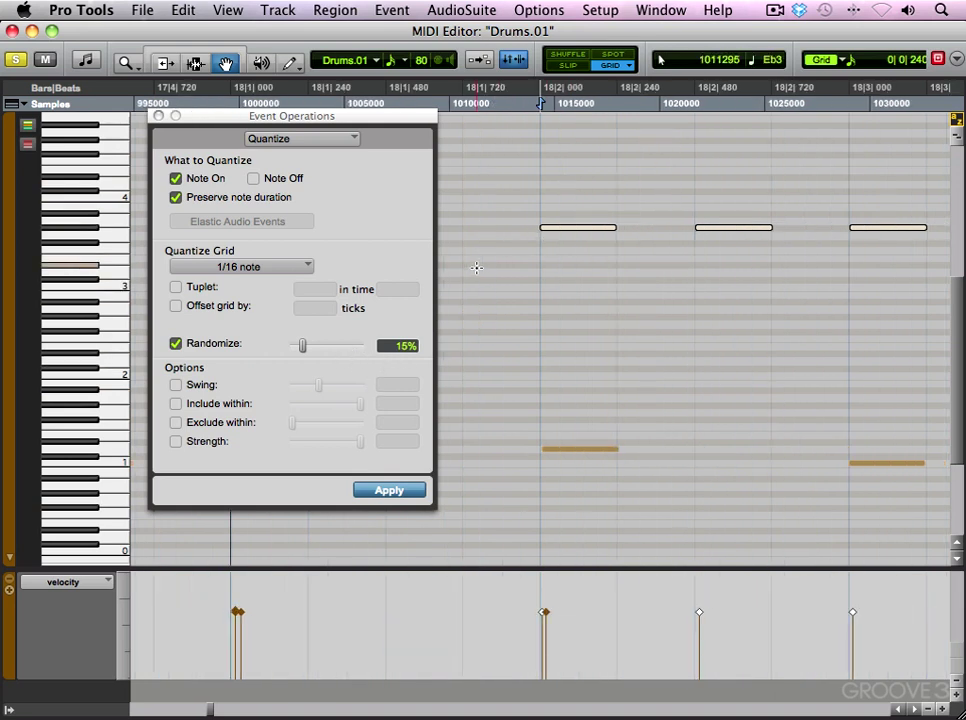
pyautogui.press('super+bracketleft')
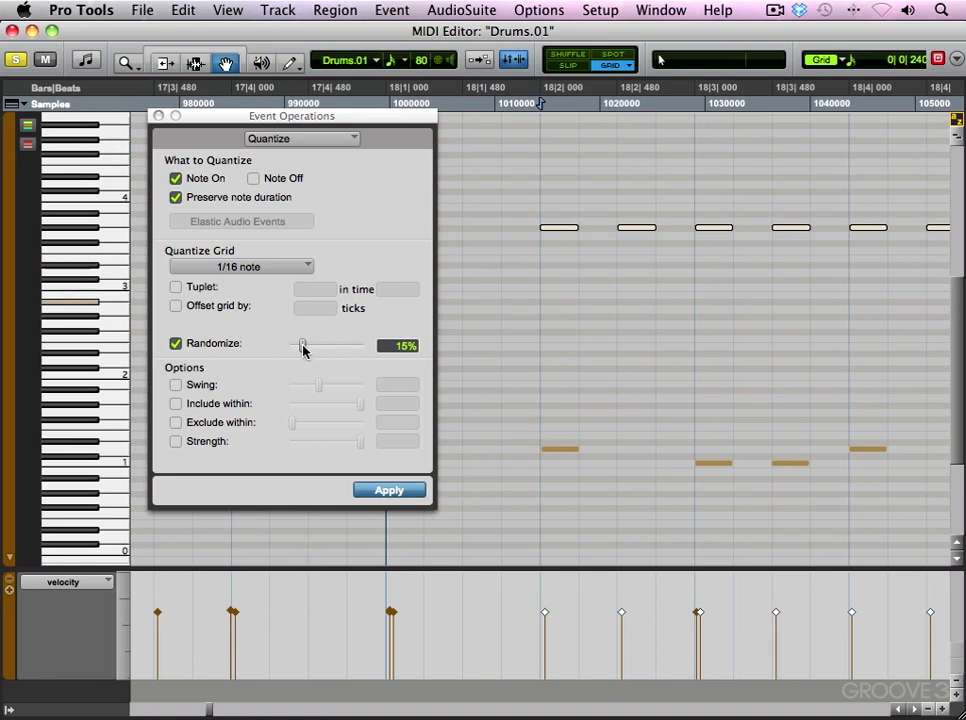
pyautogui.click(389, 490)
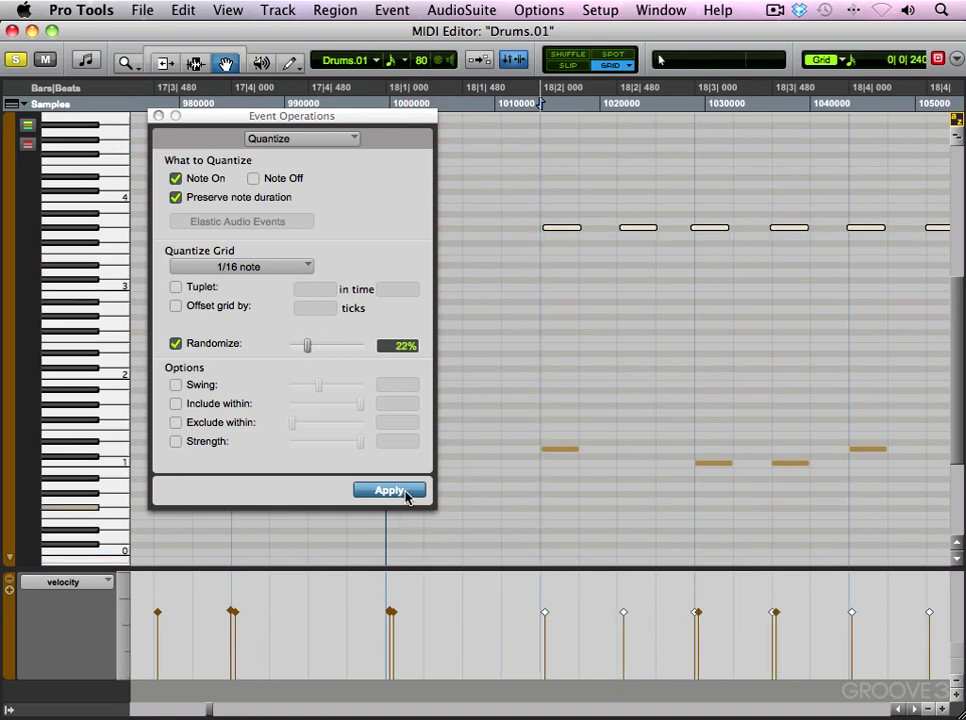
# - Deselect the notes, zoom out across bars 13–23, and play back the randomized hi-hats
pyautogui.click(506, 329)
pyautogui.press('super+bracketleft')
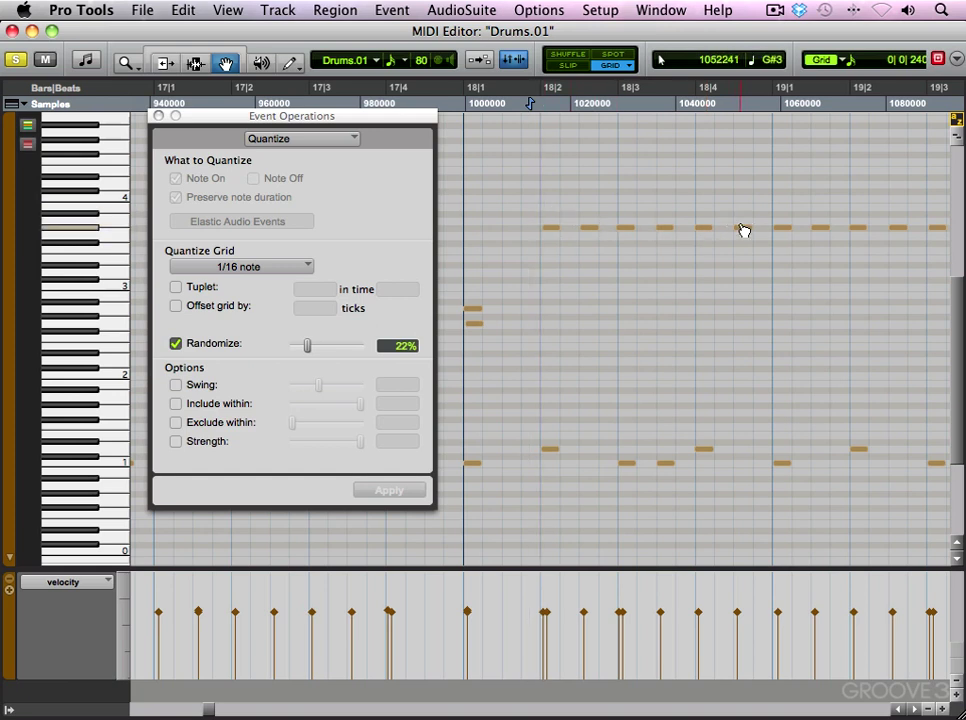
pyautogui.press('super+bracketleft')
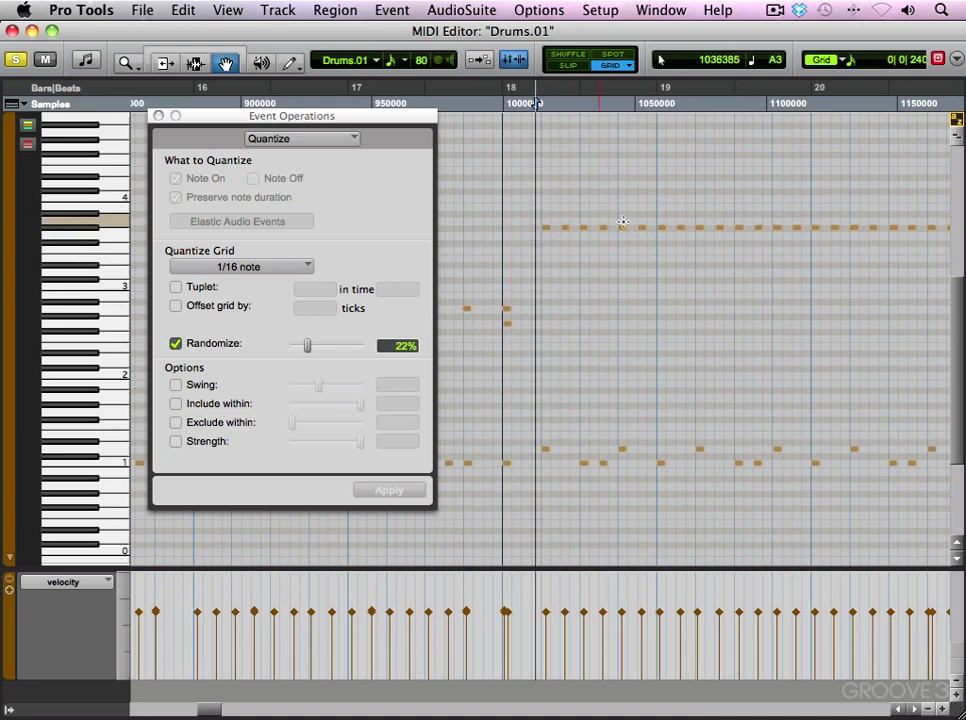
pyautogui.press('super+bracketleft')
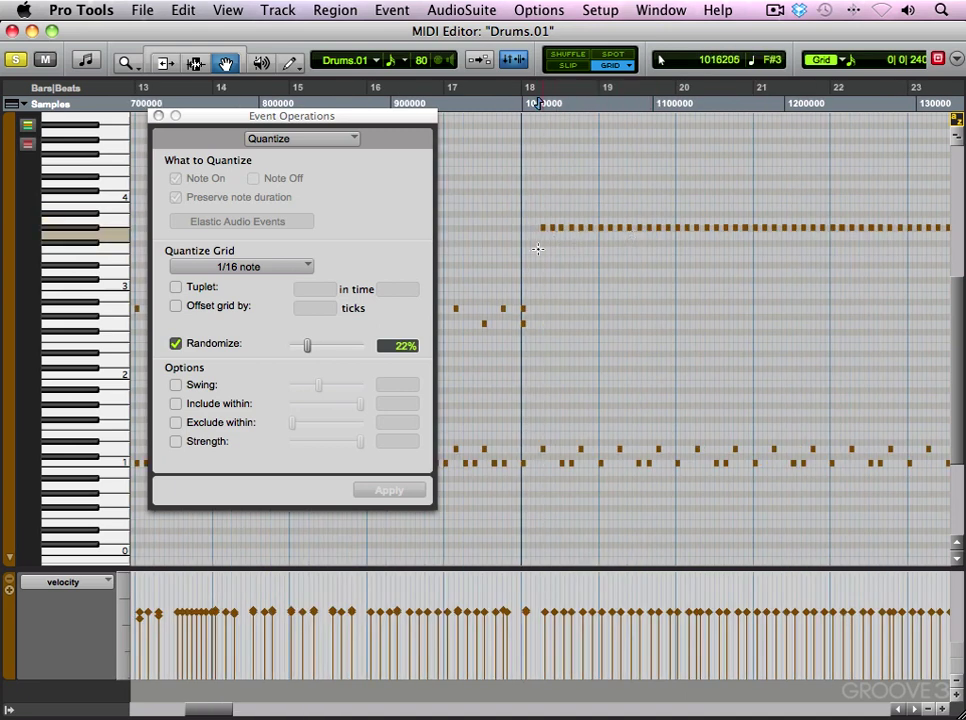
pyautogui.press('super+bracketright')
pyautogui.press('super+bracketright')
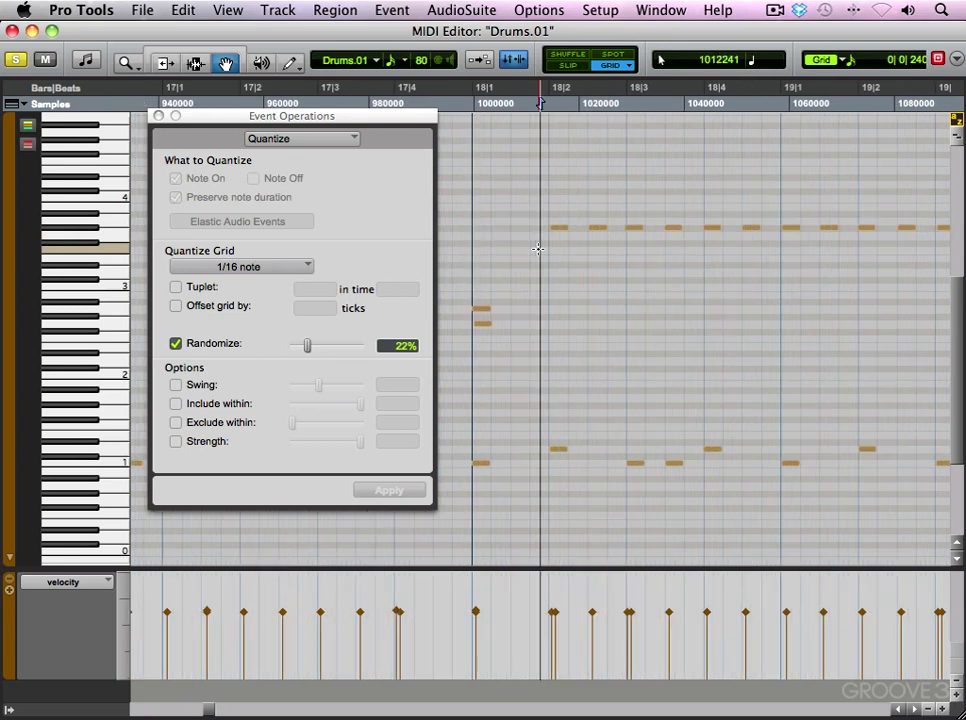
pyautogui.press('space')
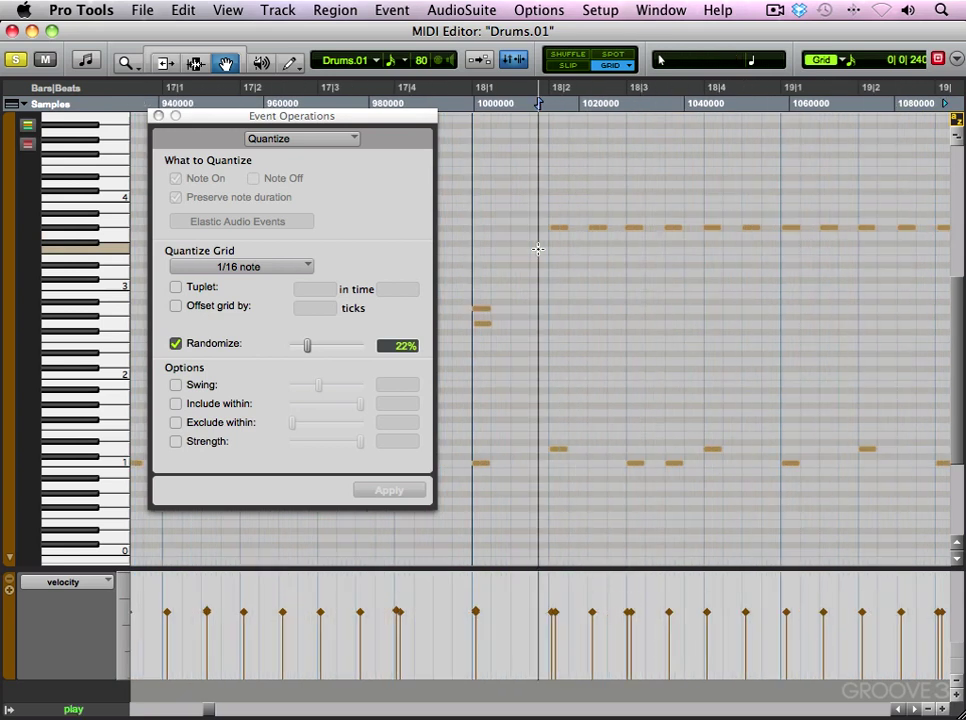
pyautogui.press('super+bracketleft')
pyautogui.press('super+bracketleft')
pyautogui.press('super+bracketleft')
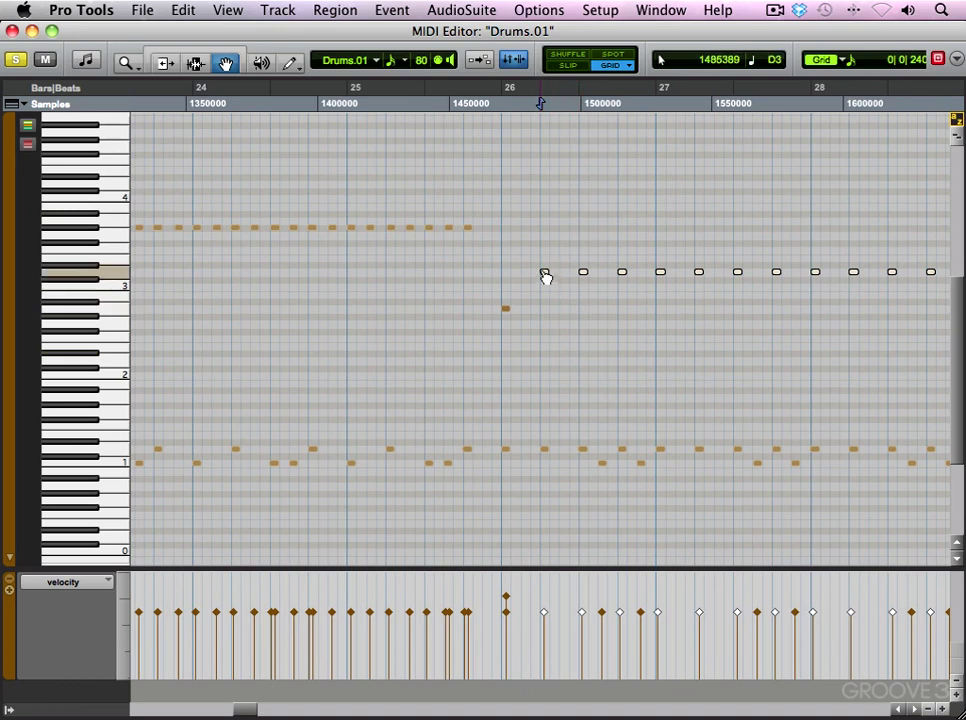
# - Drag the selected bar-26 notes up to a higher drum pitch and play them back
pyautogui.moveTo(545, 277); pyautogui.dragTo(550, 209)
pyautogui.press('space')
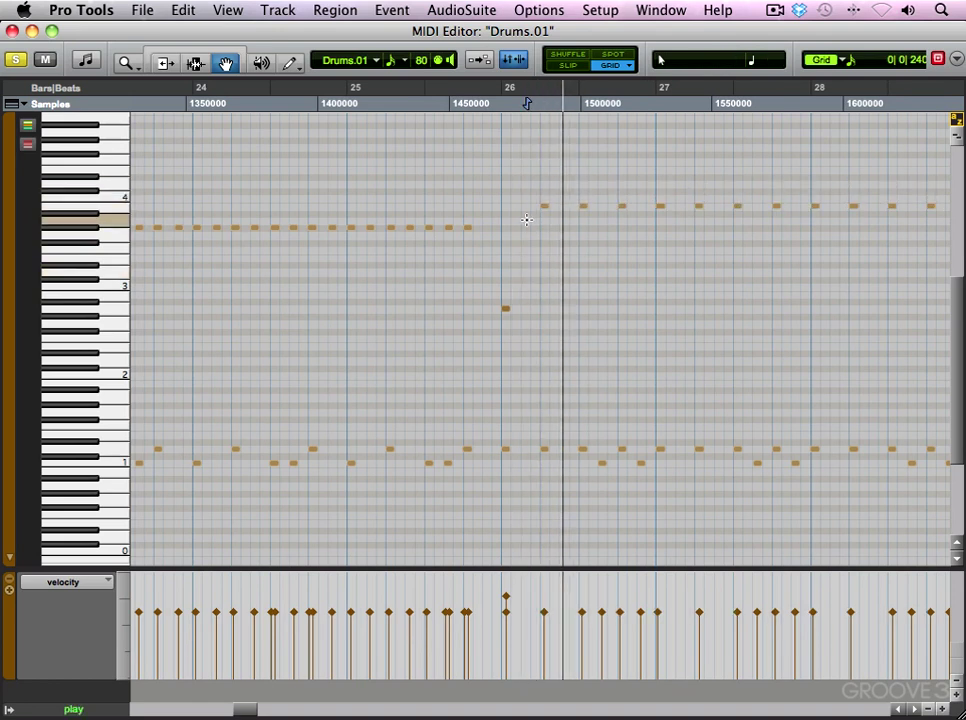
pyautogui.press('super+bracketleft')
pyautogui.press('super+bracketleft')
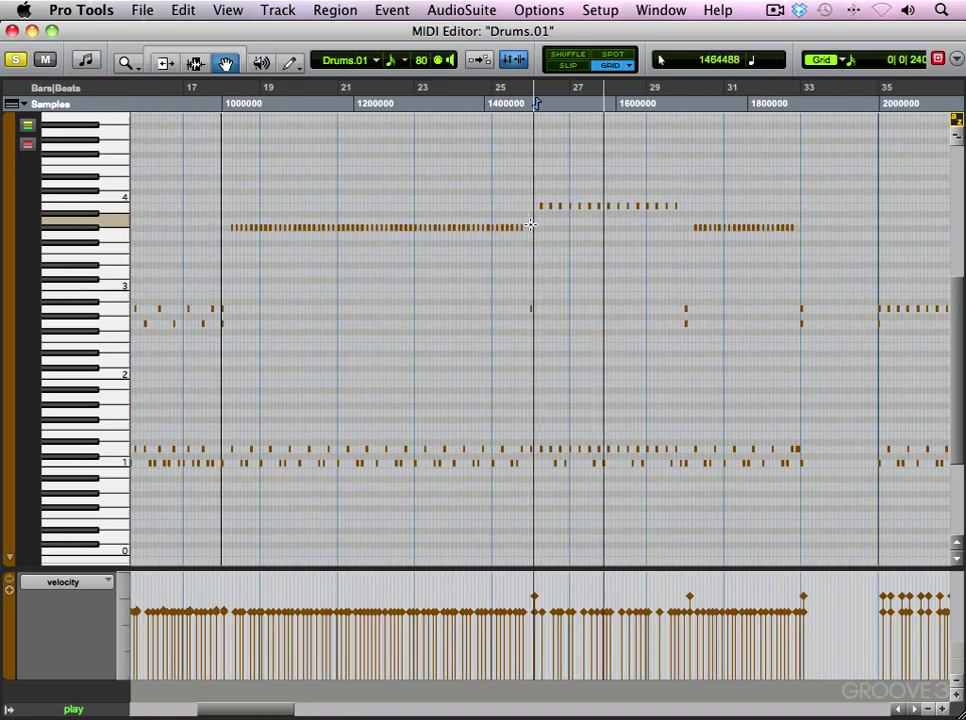
pyautogui.press('super+bracketleft')
pyautogui.press('super+bracketleft')
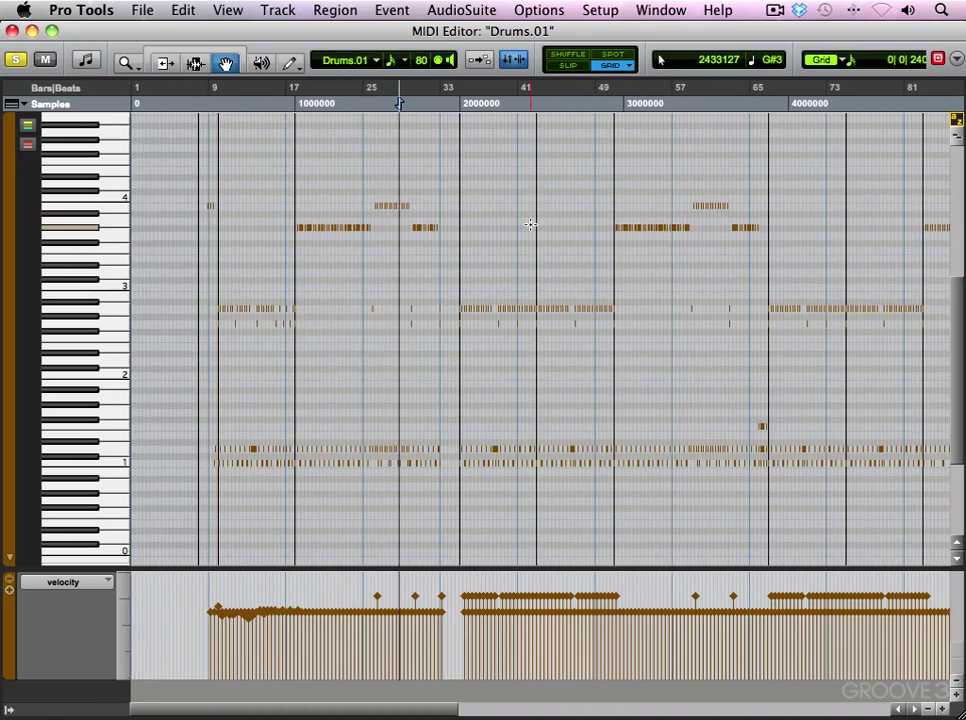
# - Select every note on the higher drum pitch and zoom into bars 24–28
pyautogui.click(92, 205)
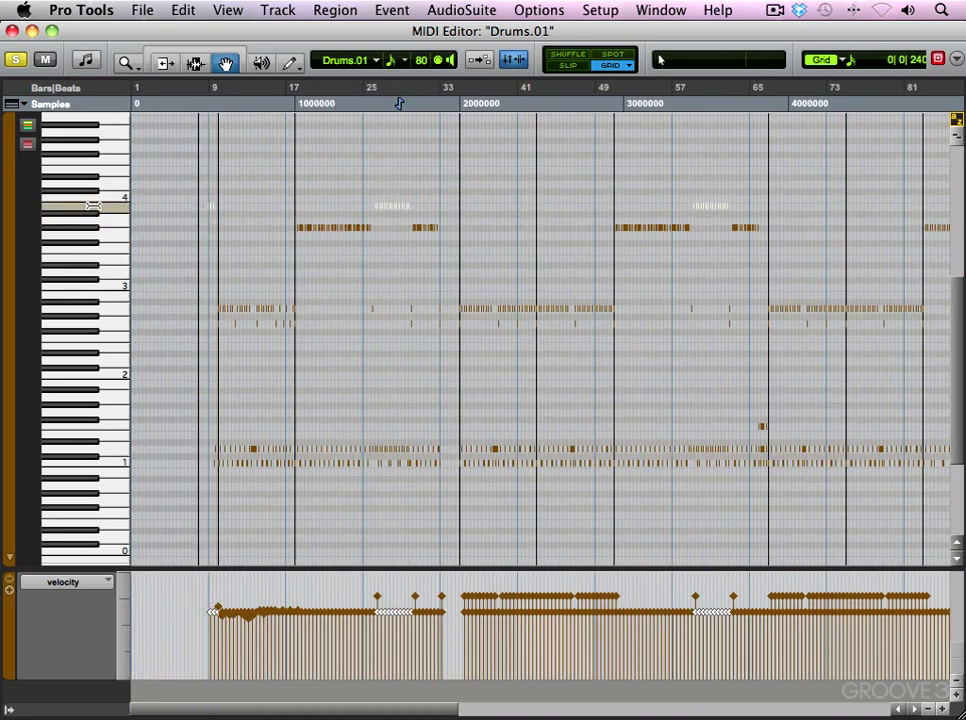
pyautogui.press('super+bracketright')
pyautogui.press('super+bracketright')
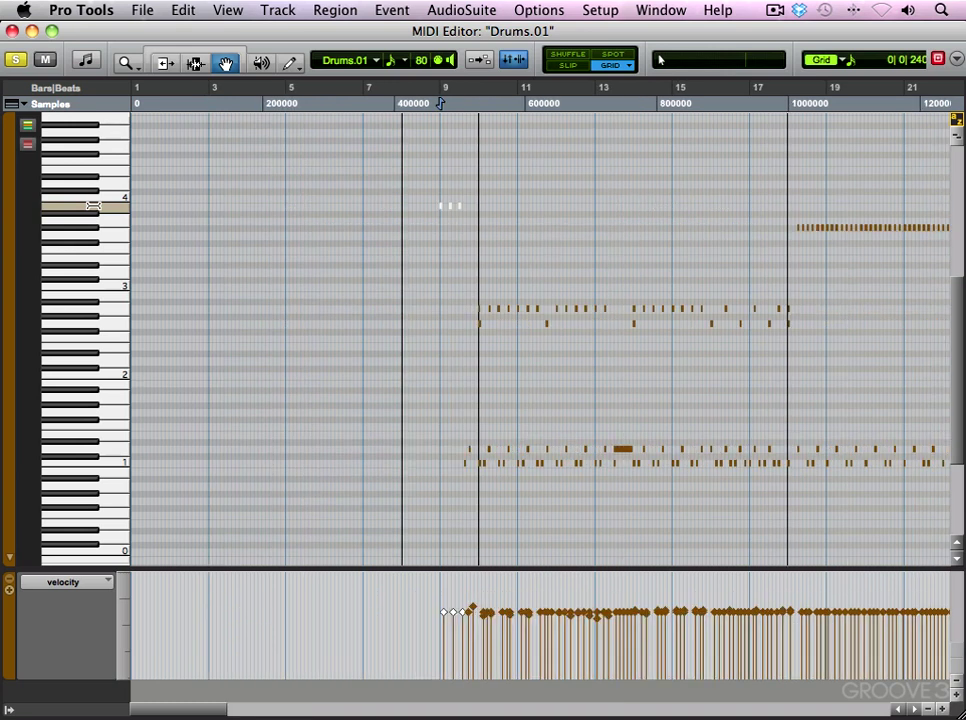
pyautogui.press('super+bracketleft')
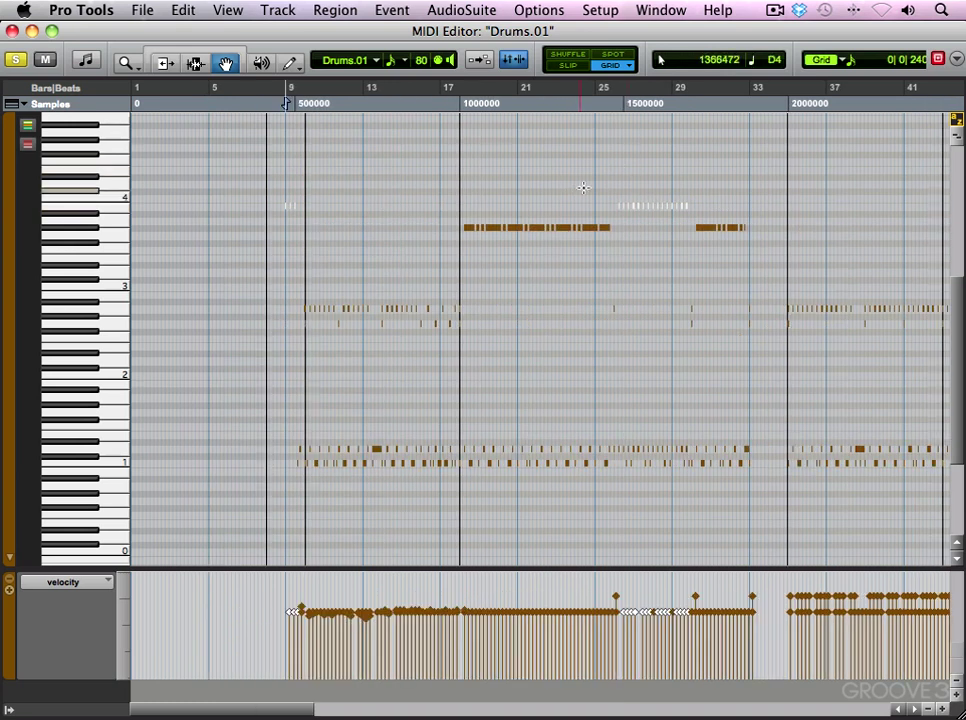
pyautogui.moveTo(597, 184); pyautogui.dragTo(714, 216)
pyautogui.press('super+bracketright')
pyautogui.press('super+bracketright')
pyautogui.press('super+bracketright')
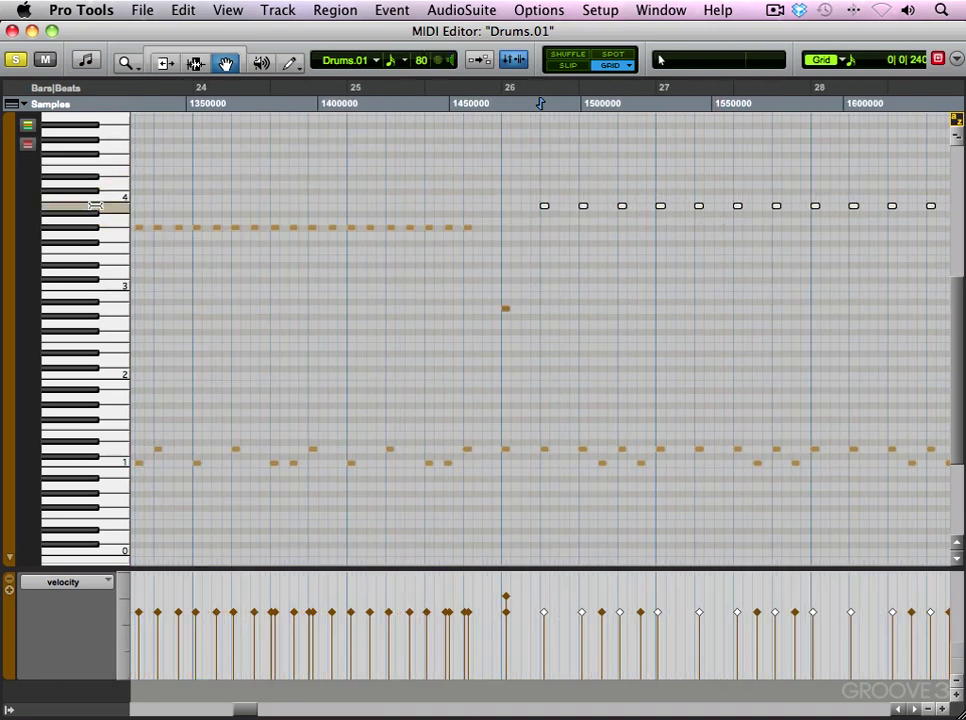
pyautogui.rightClick(543, 212)
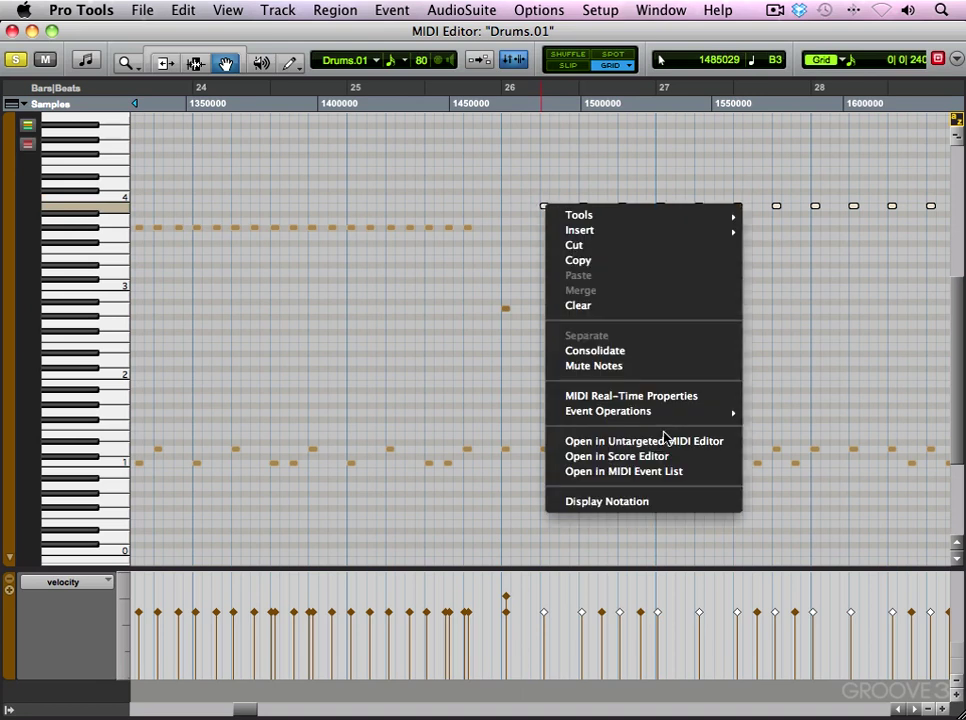
# - Apply the 1/16-note quantize with 22% randomize to the higher-pitched notes
pyautogui.moveTo(730, 411)
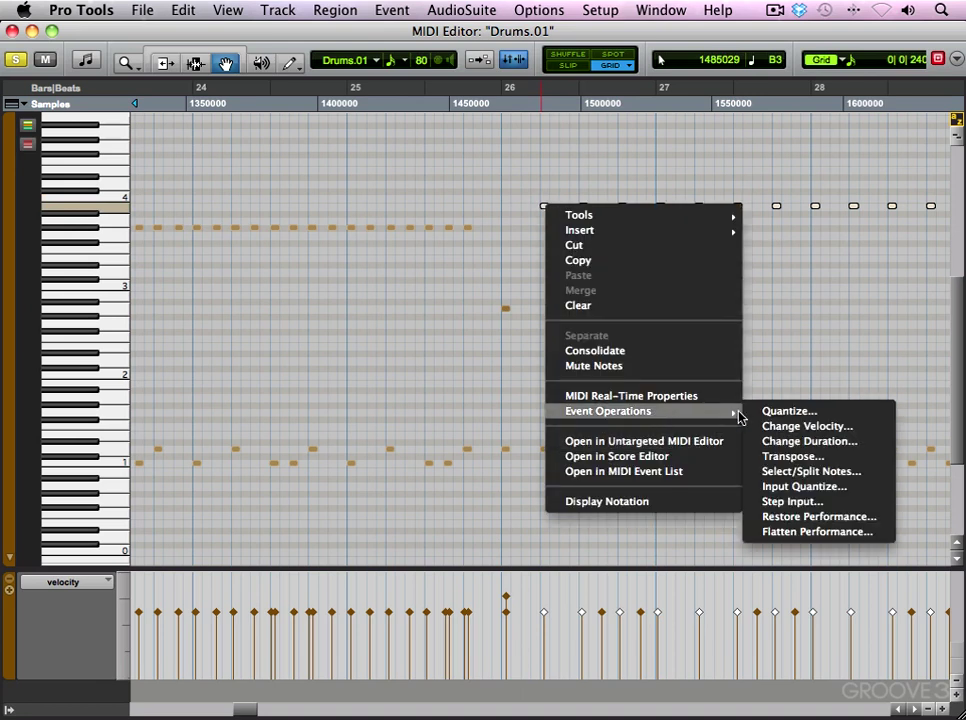
pyautogui.click(795, 411)
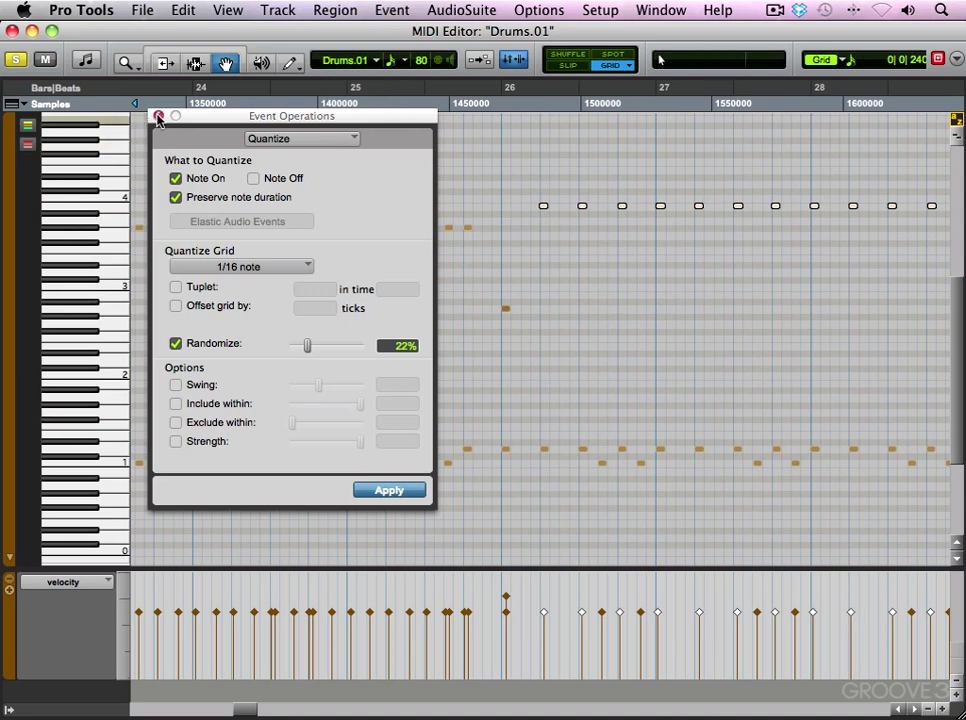
pyautogui.click(157, 117)
# - Play back from bar 26 to hear the randomized higher-pitched notes
pyautogui.click(516, 198)
pyautogui.press('space')
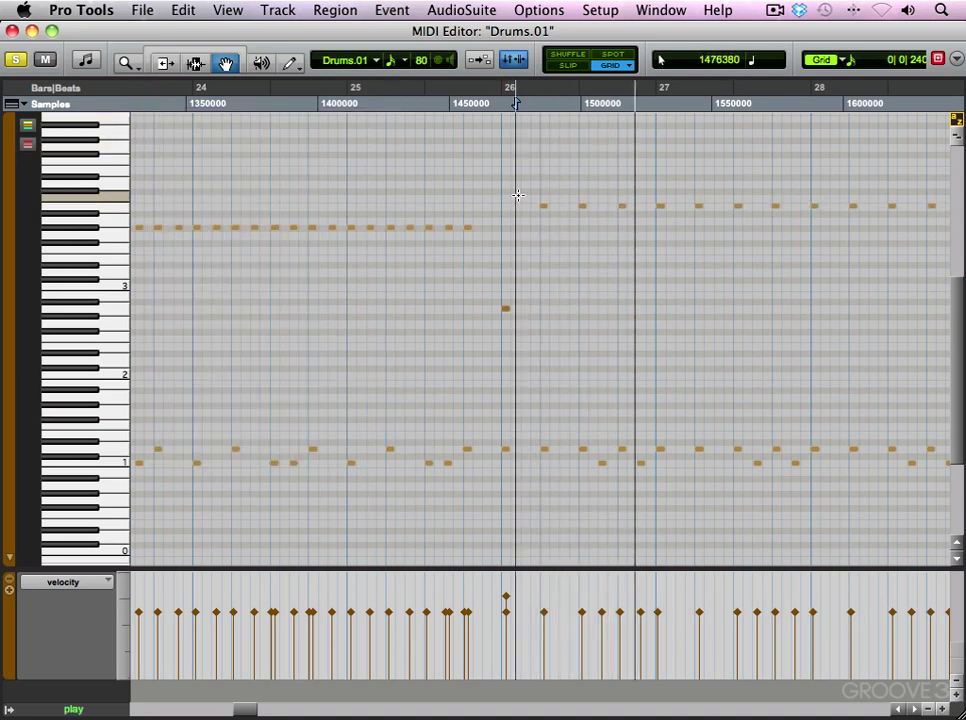
pyautogui.press('r')
pyautogui.press('r')
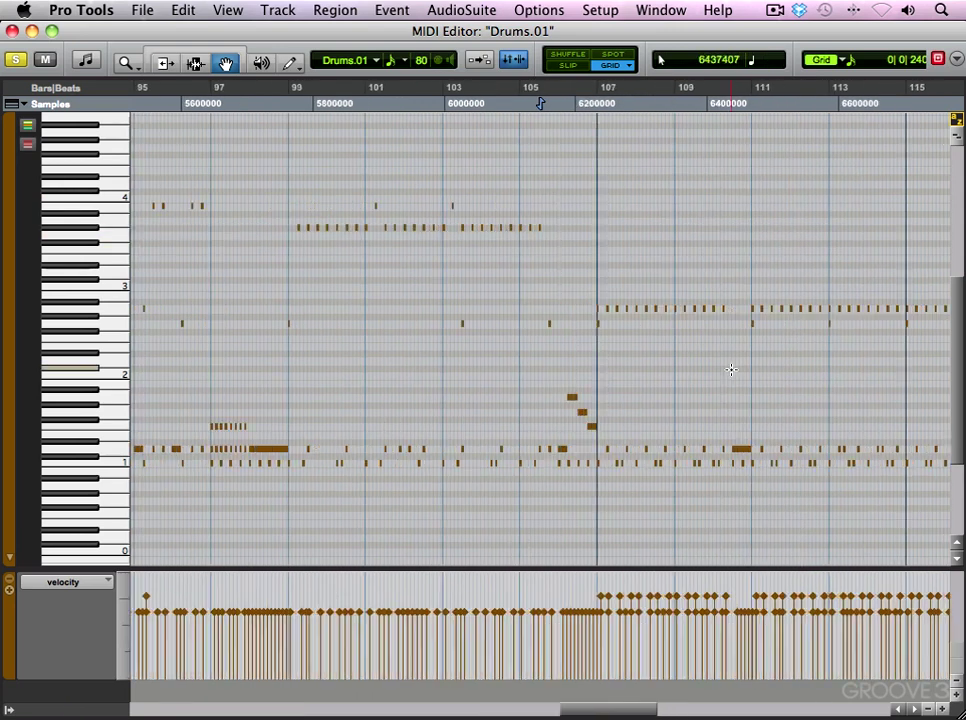
# - Play from just before the tom fill and stop before bar 106
pyautogui.scroll(2, 731, 371)
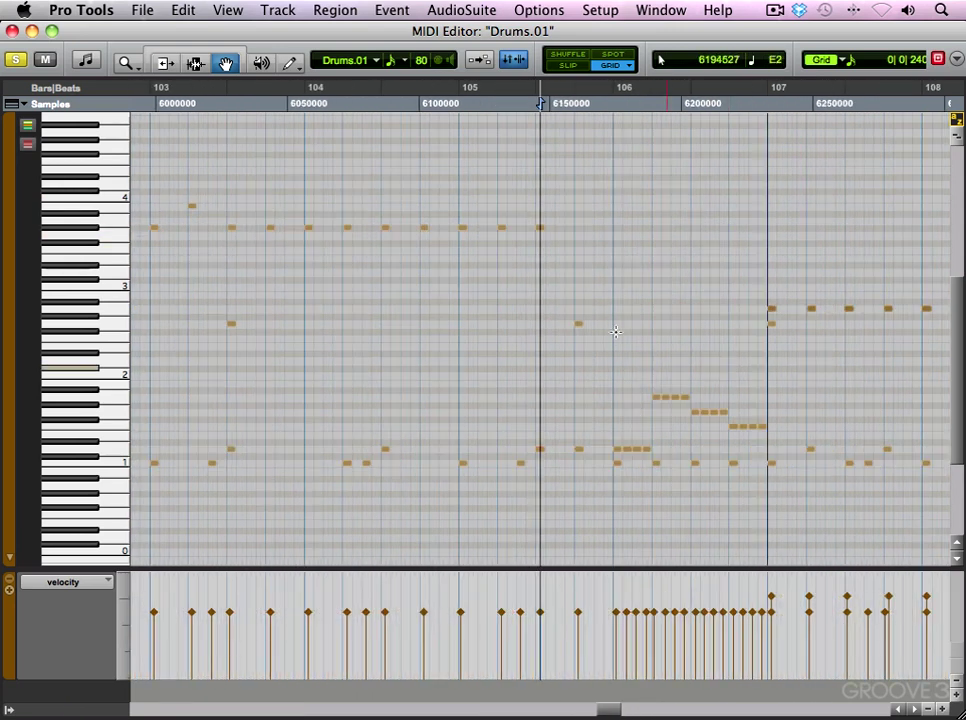
pyautogui.click(602, 375)
pyautogui.press('space')
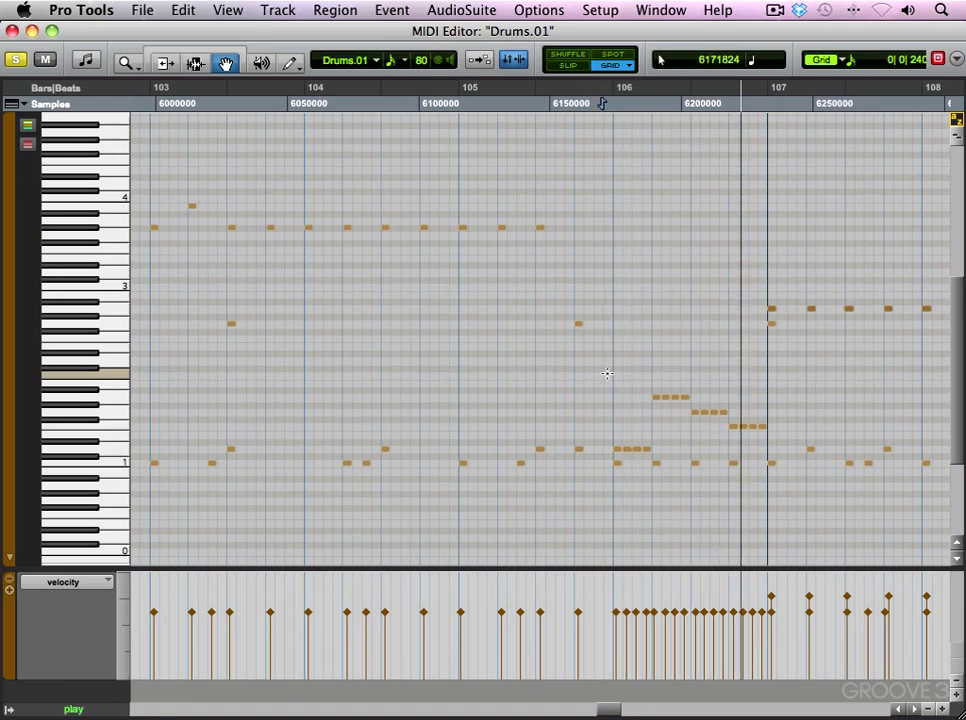
pyautogui.click(612, 384)
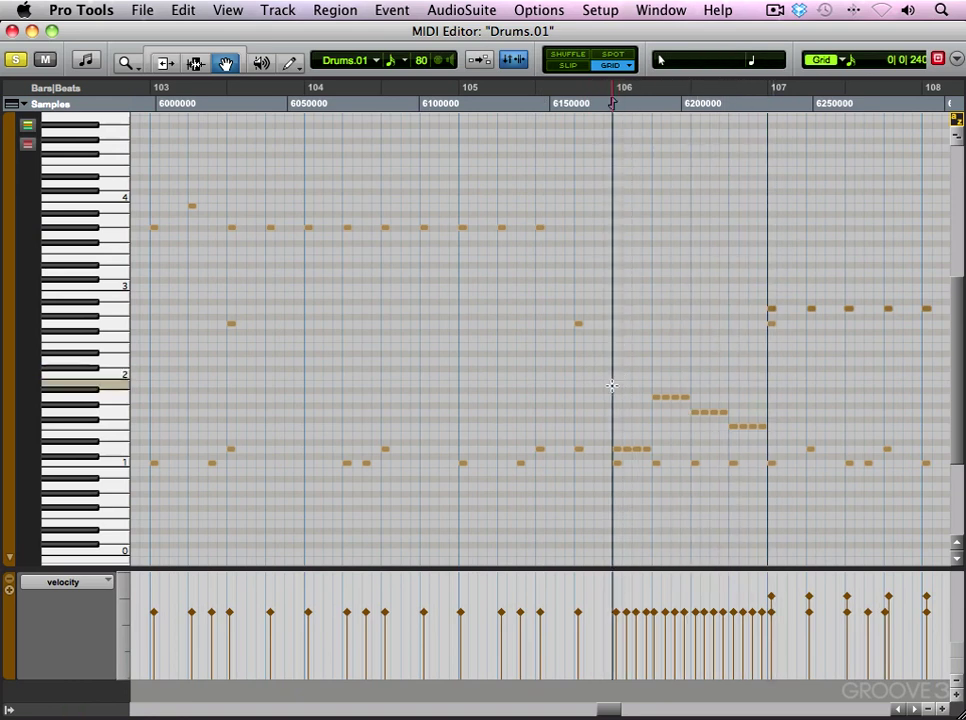
# - Apply a 1/16-note quantize with 10% randomize to the twelve tom notes at bar 106
pyautogui.moveTo(614, 374); pyautogui.dragTo(760, 431)
pyautogui.rightClick(760, 431)
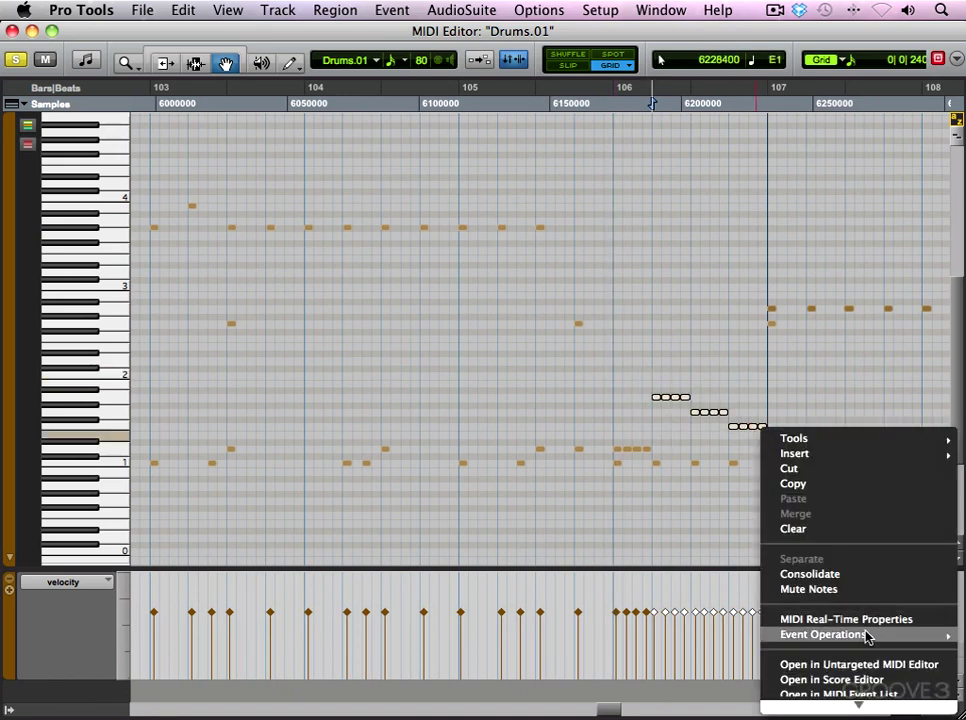
pyautogui.moveTo(866, 635)
pyautogui.click(655, 582)
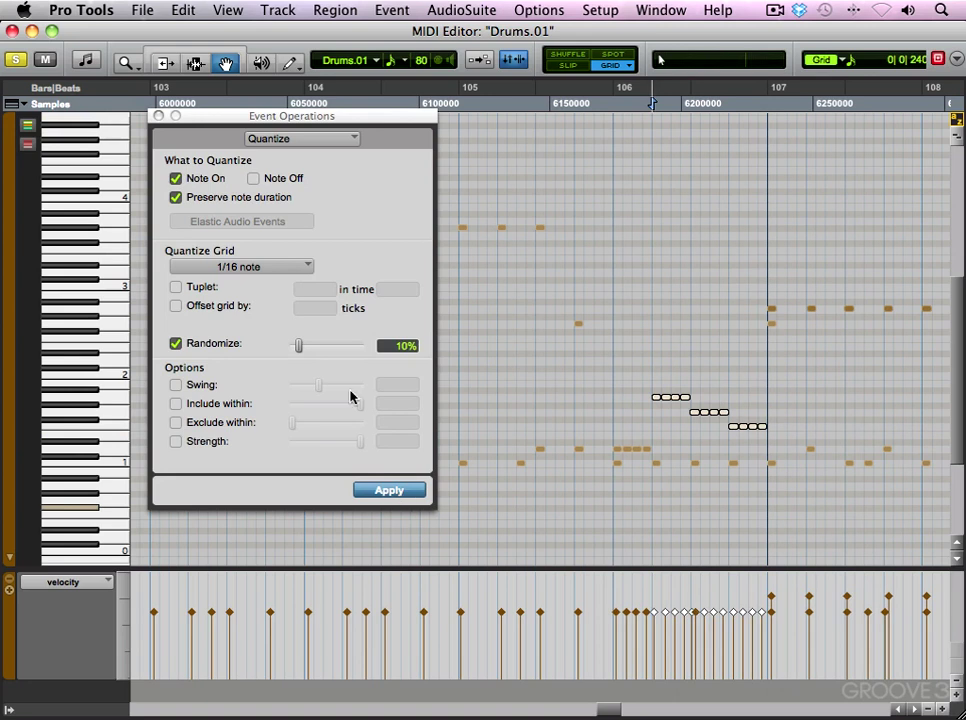
pyautogui.click(158, 117)
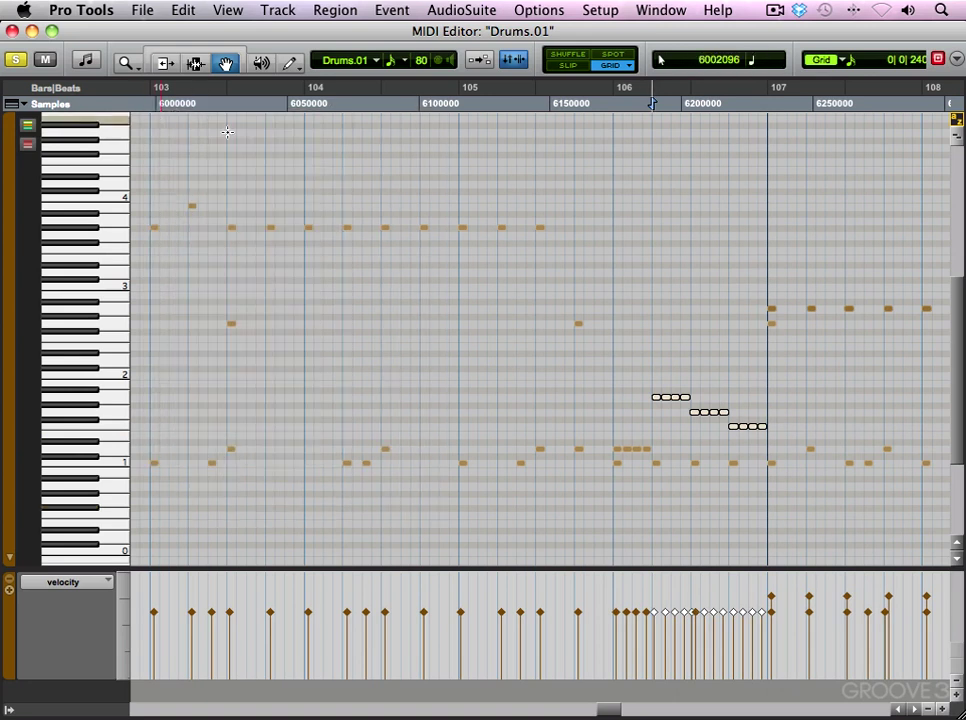
pyautogui.click(619, 334)
pyautogui.press('space')
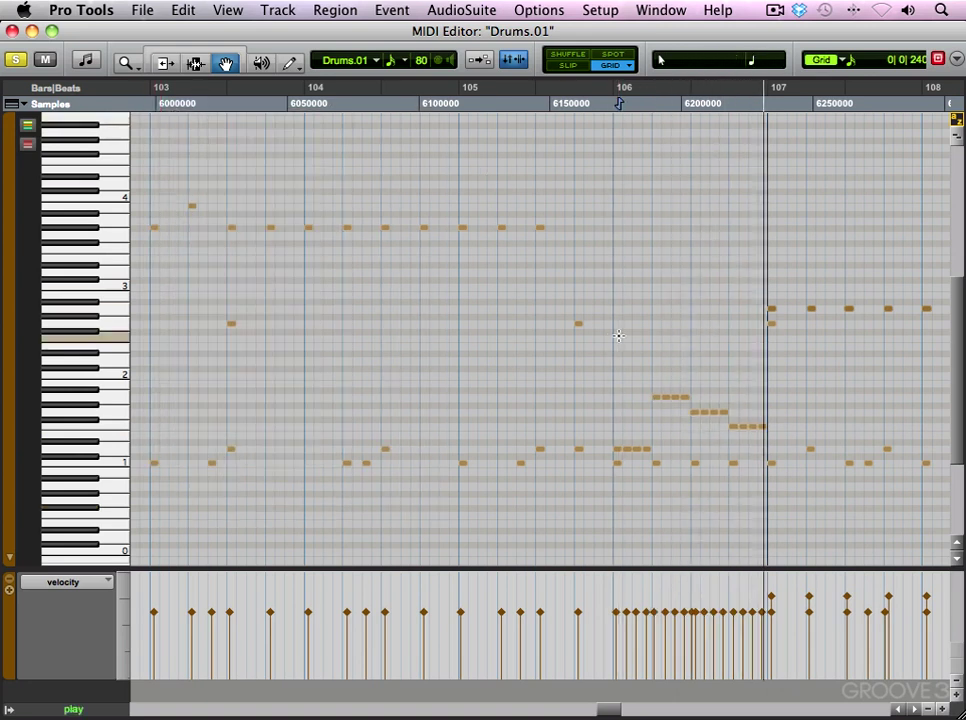
pyautogui.press('super+bracketleft')
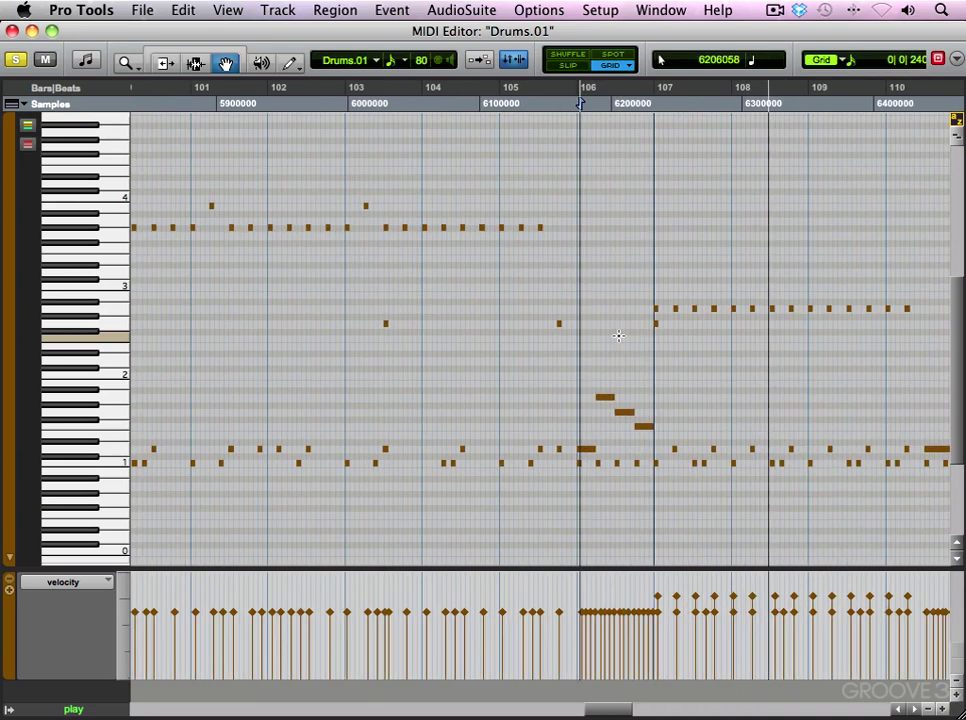
pyautogui.press('super+bracketleft')
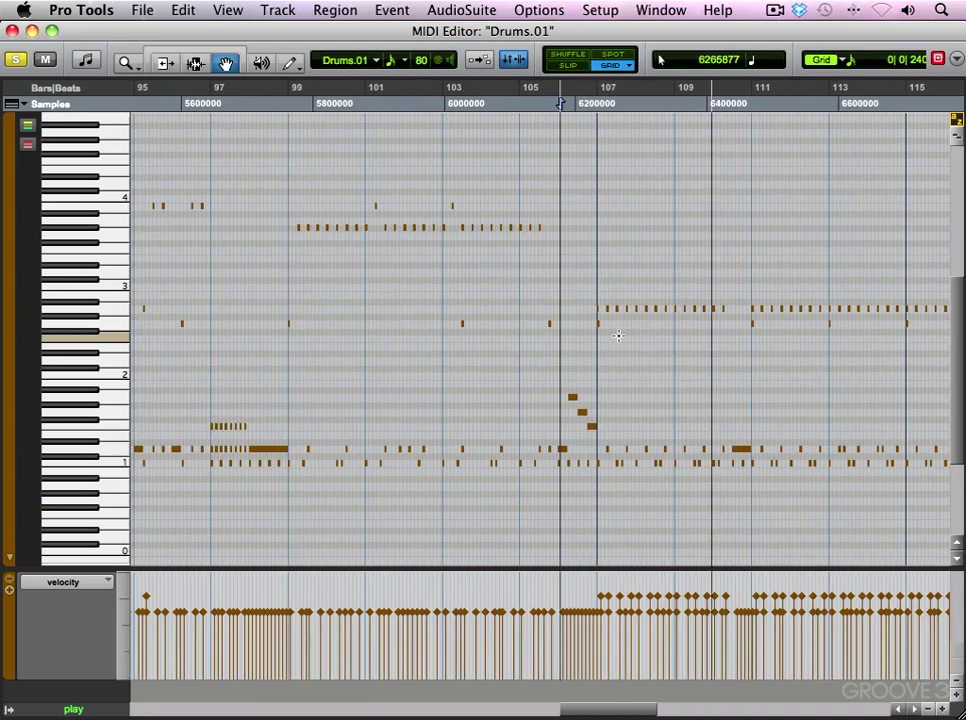
pyautogui.press('super+bracketleft')
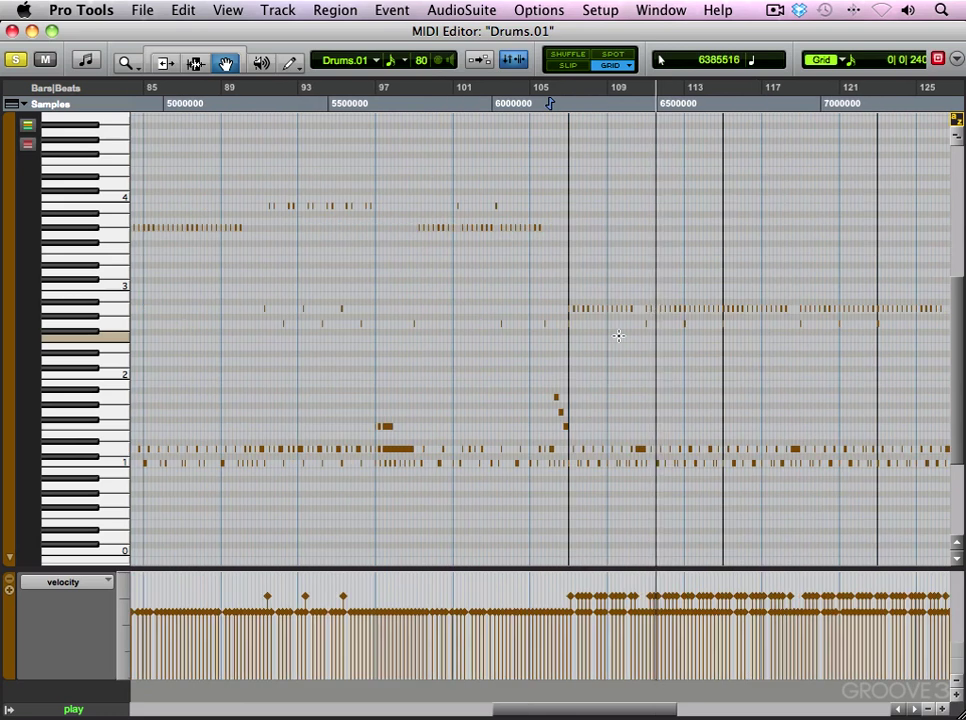